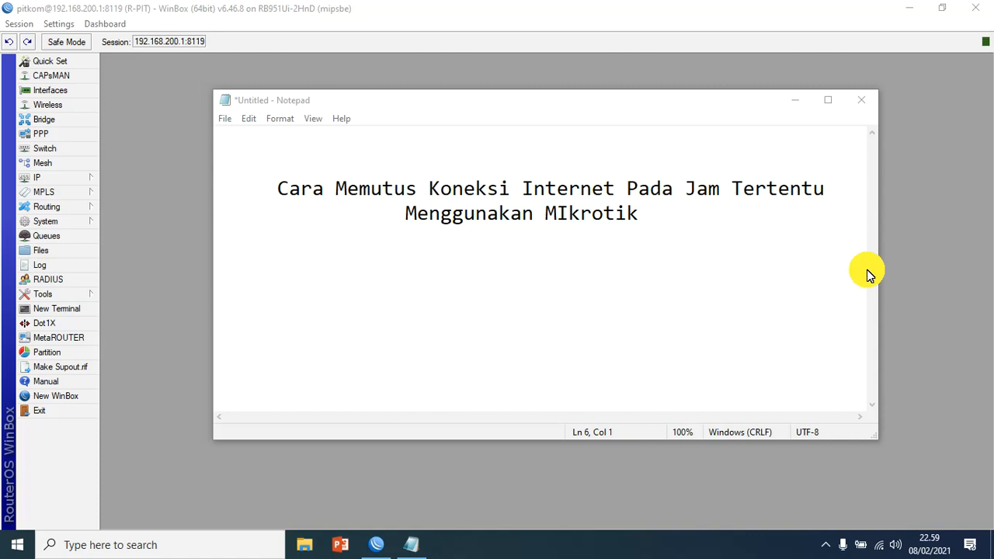
Write below the title "Teknik Yang digunakan" with items "1. Menggunakakan Script Disable / Enable Default Route" and "2. Setting di System Scheduler", highlighting each item
click(242, 287)
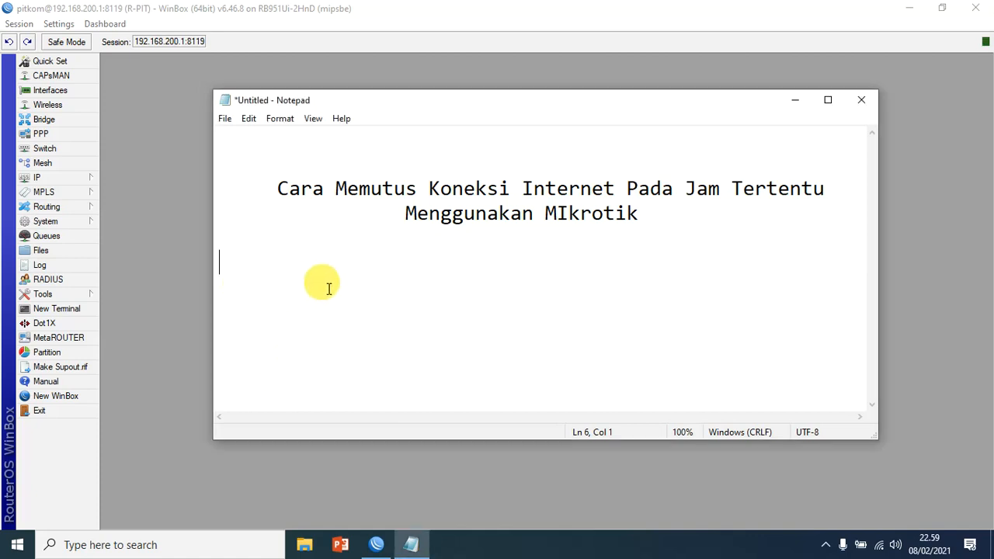
text(Teknik Yang digunakan   1. Menggunakakan Script Disable / Enable      Default Route   2. Setting di System Scheduler)
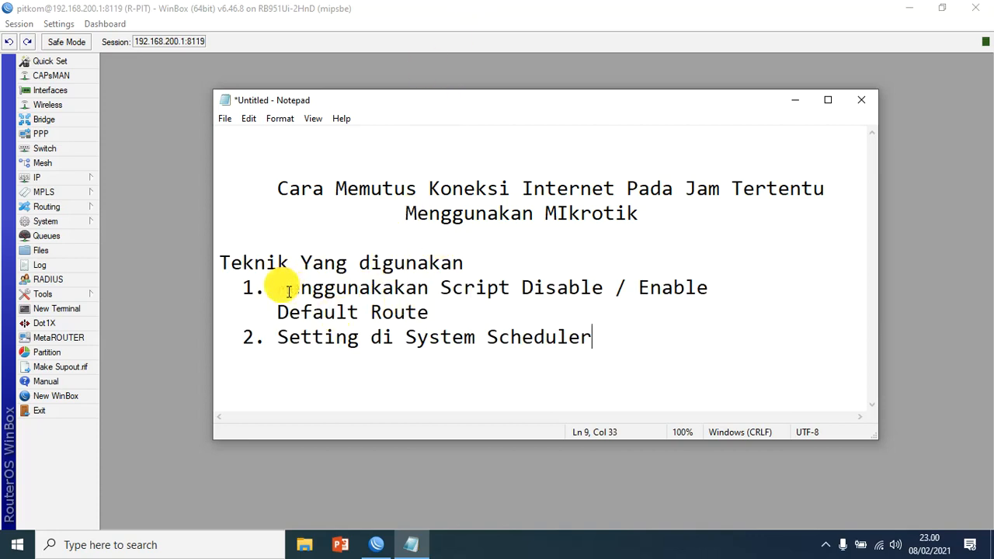
drag(280, 287, 724, 310)
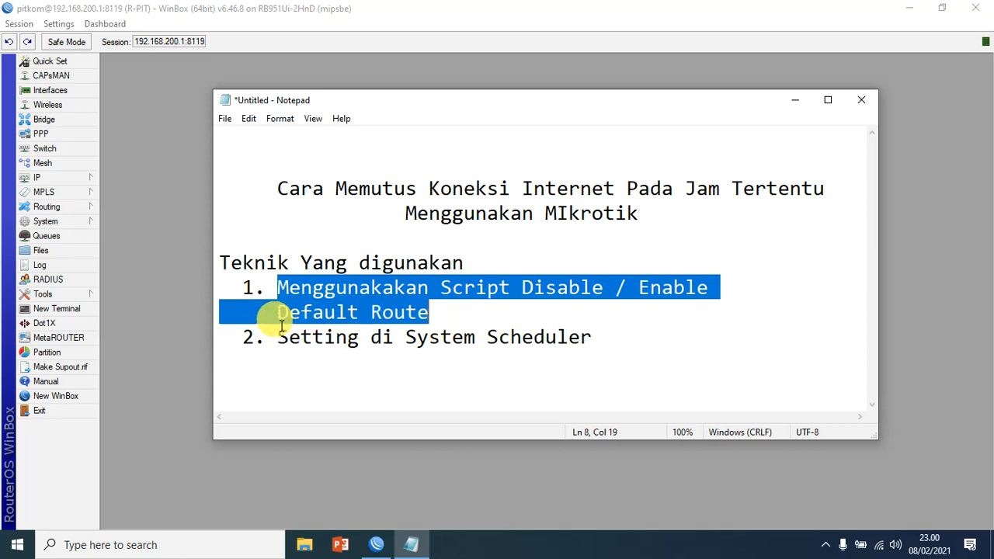
click(271, 316)
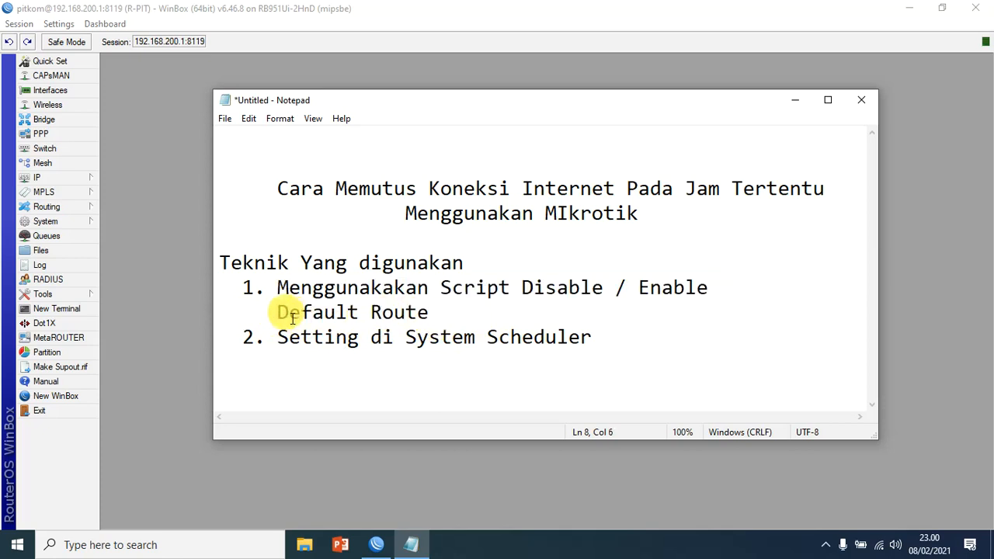
drag(286, 315, 448, 321)
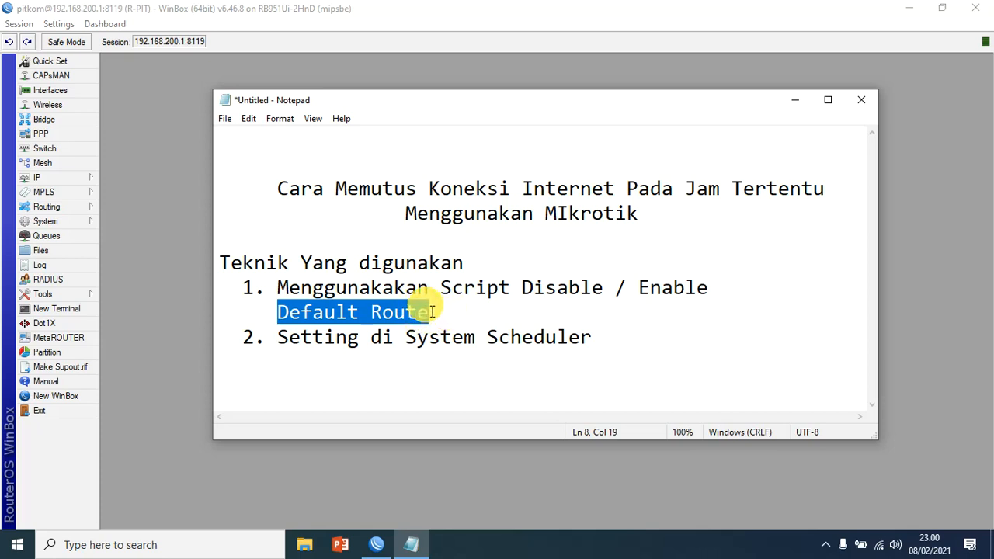
click(280, 336)
drag(280, 336, 644, 337)
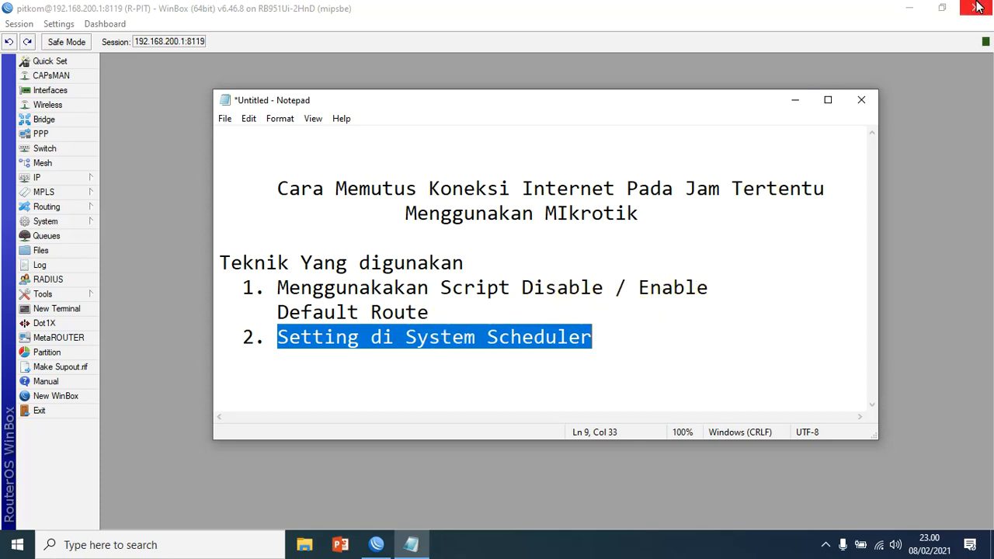
Switch to WinBox and open the SNTP Client settings to review the configured NTP servers
click(68, 226)
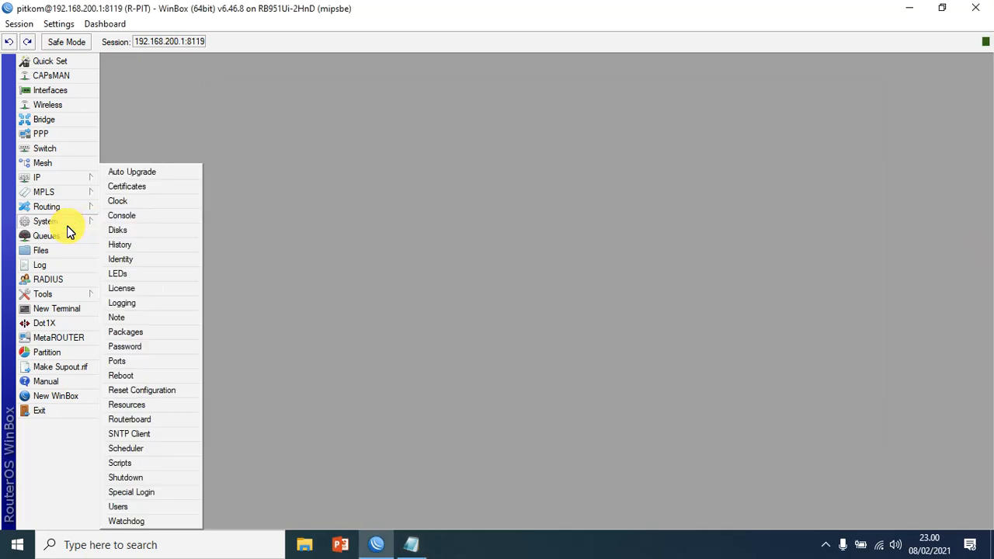
click(149, 436)
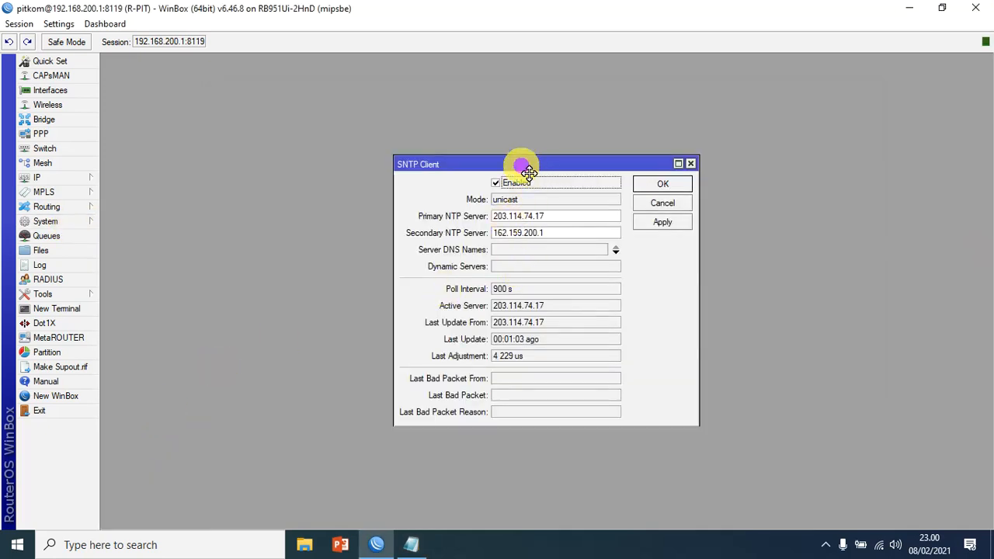
drag(524, 165, 440, 96)
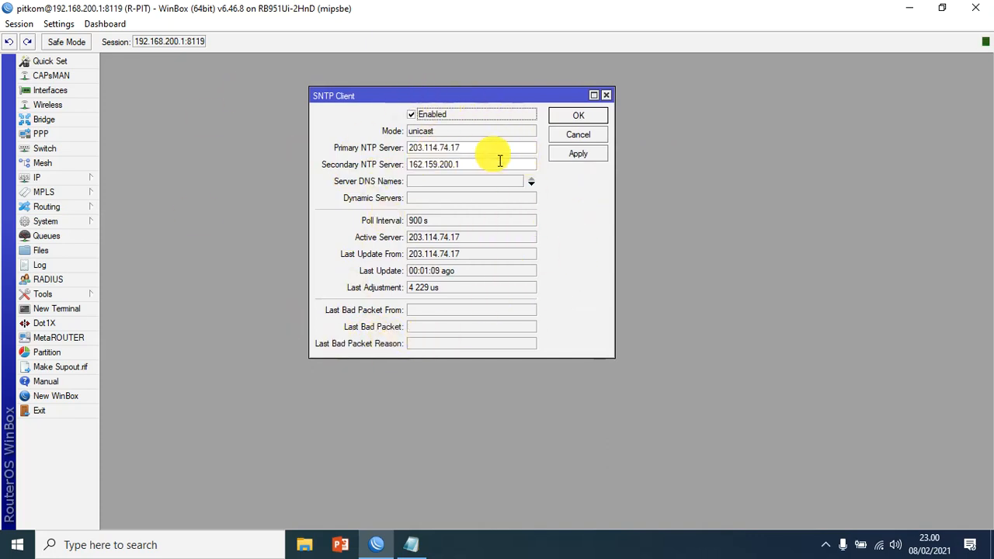
Check the router's system time, date and time zone, and close the Clock and SNTP Client windows
click(62, 223)
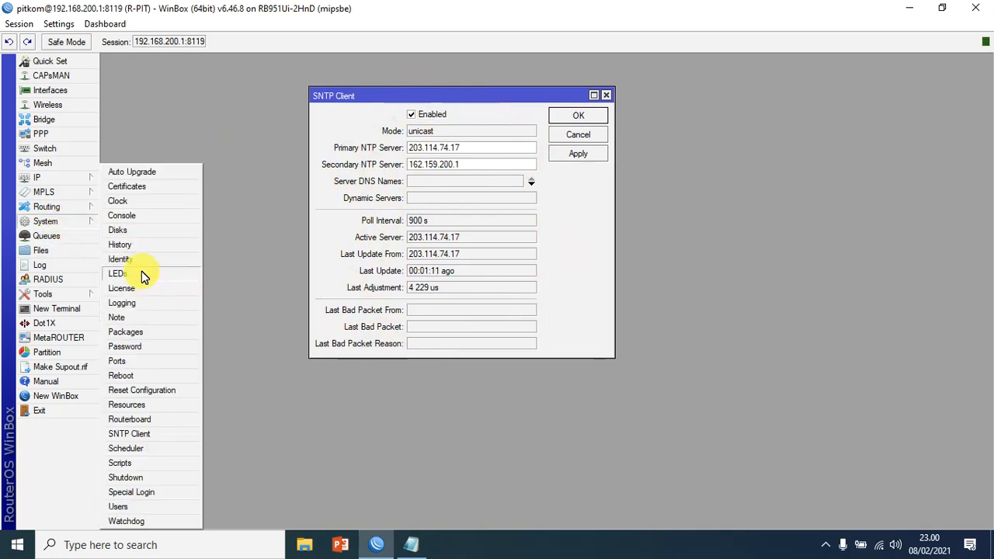
click(129, 200)
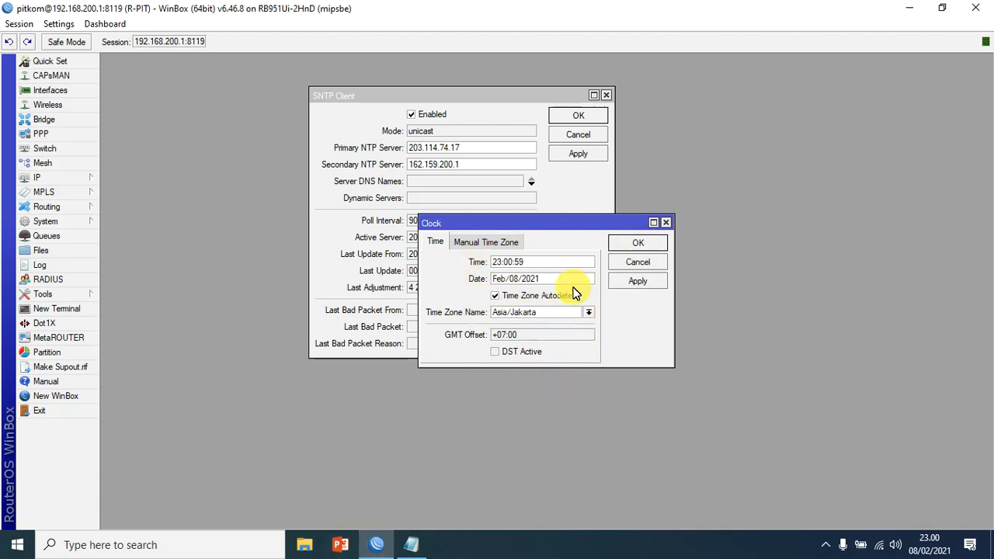
click(643, 262)
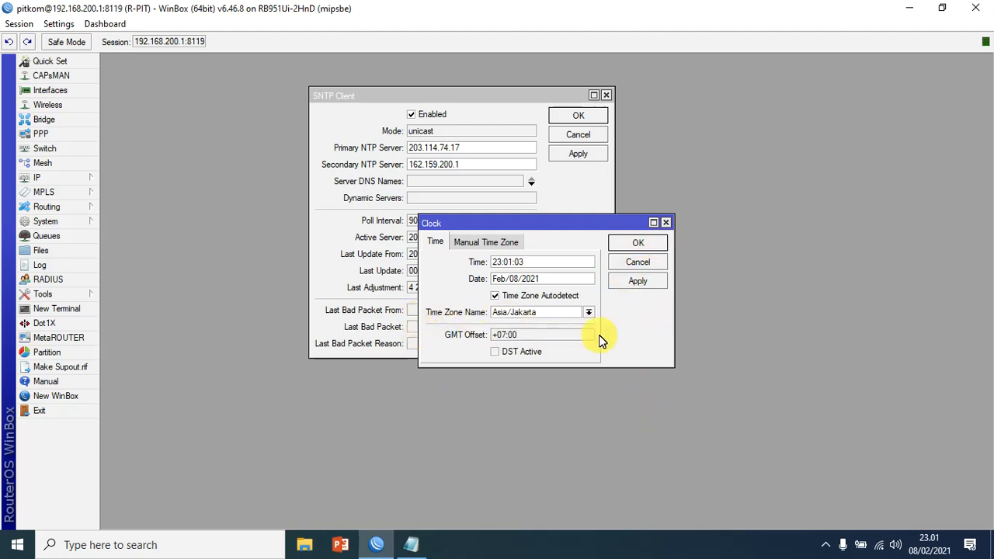
click(653, 244)
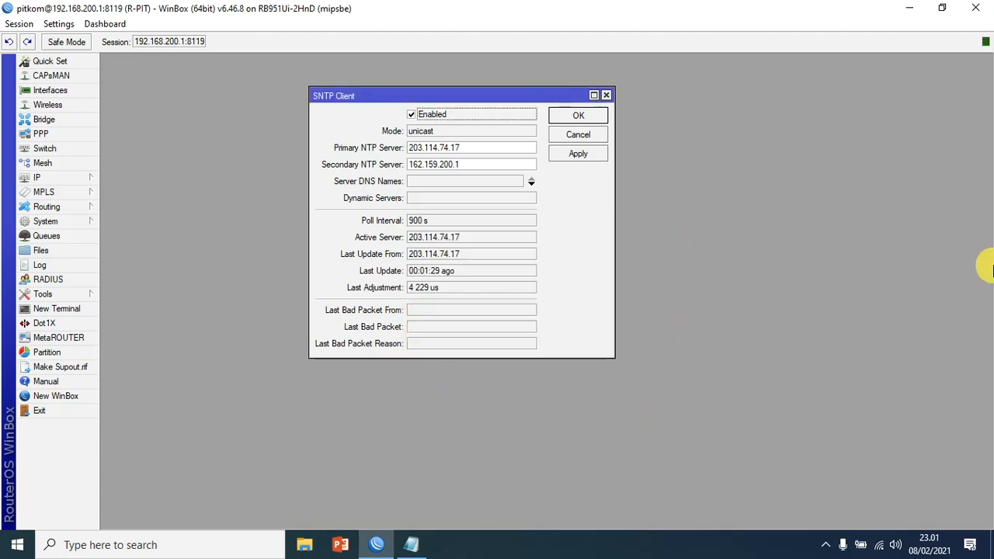
click(606, 96)
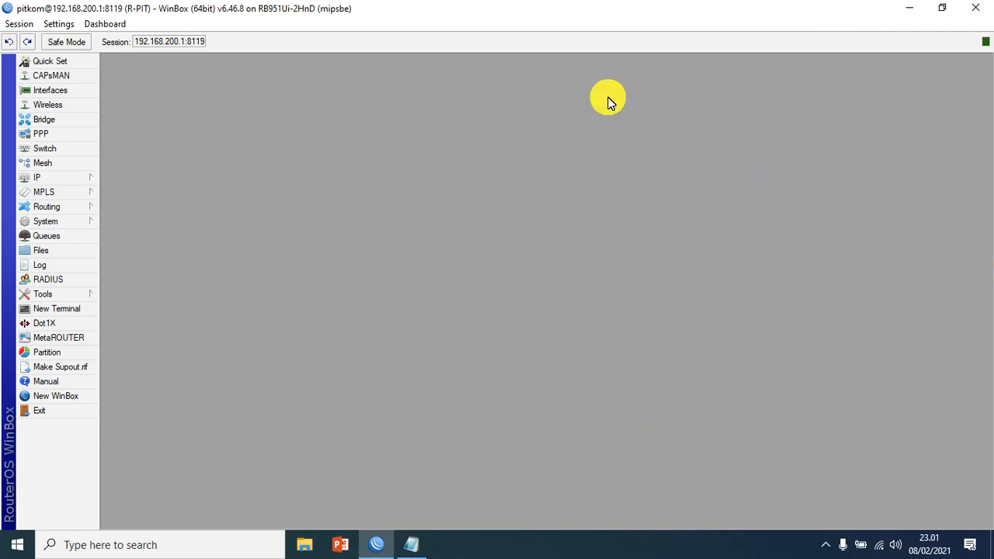
Open the IP route list, disable the default route 0.0.0.0/0 and enable it again
click(31, 178)
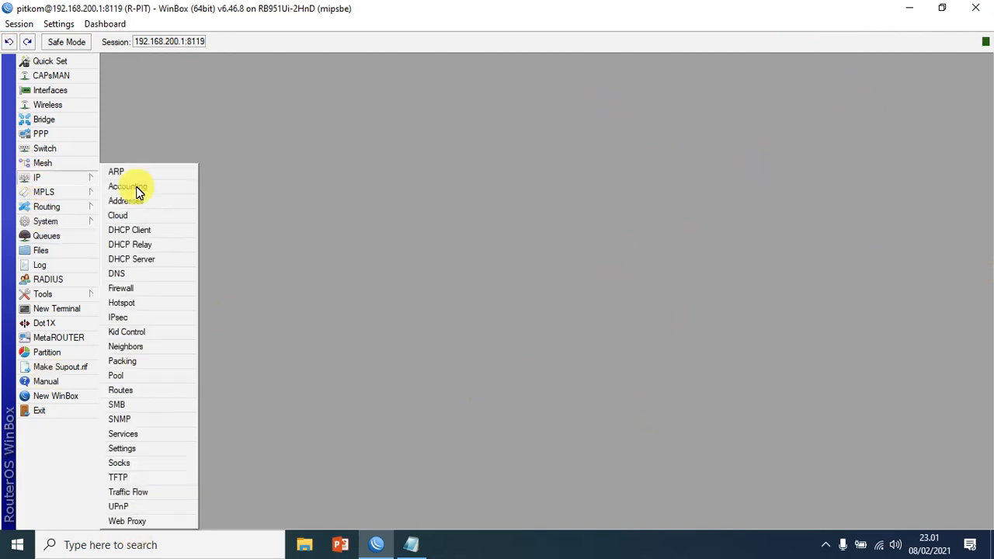
click(138, 390)
drag(469, 163, 442, 87)
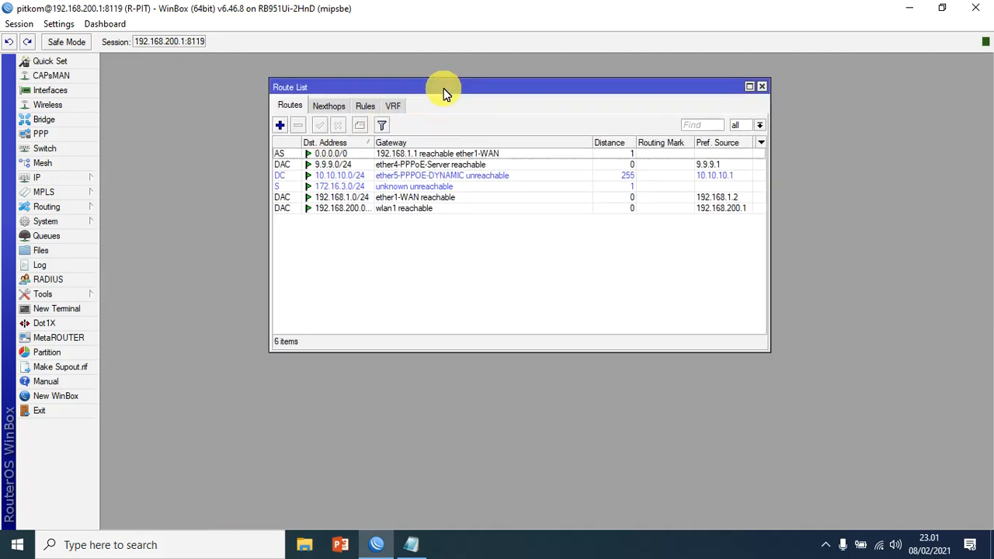
click(429, 155)
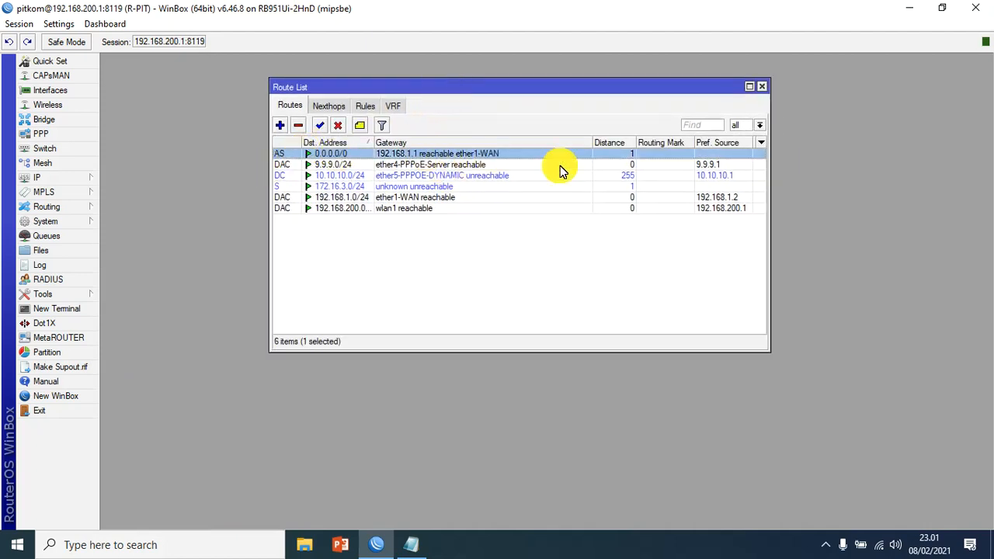
click(340, 127)
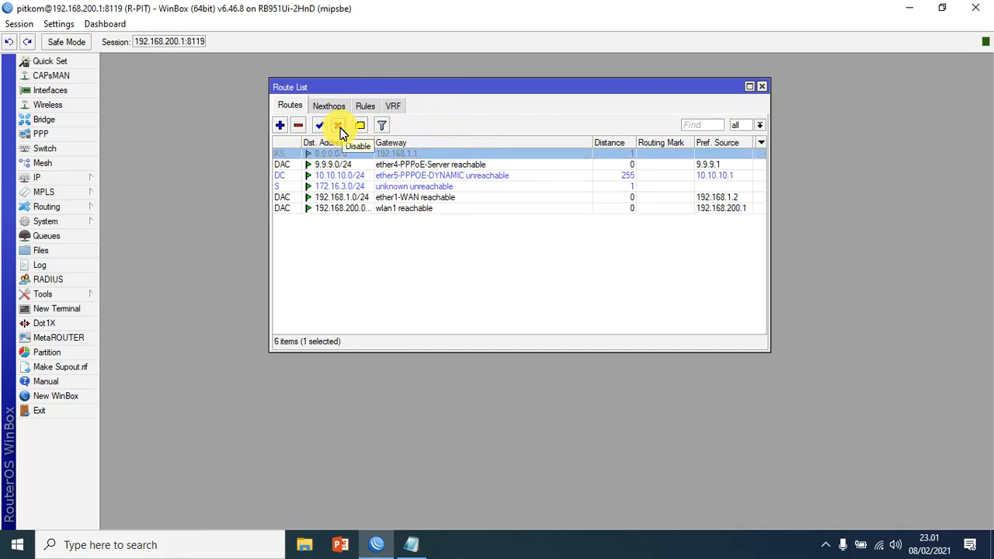
click(320, 126)
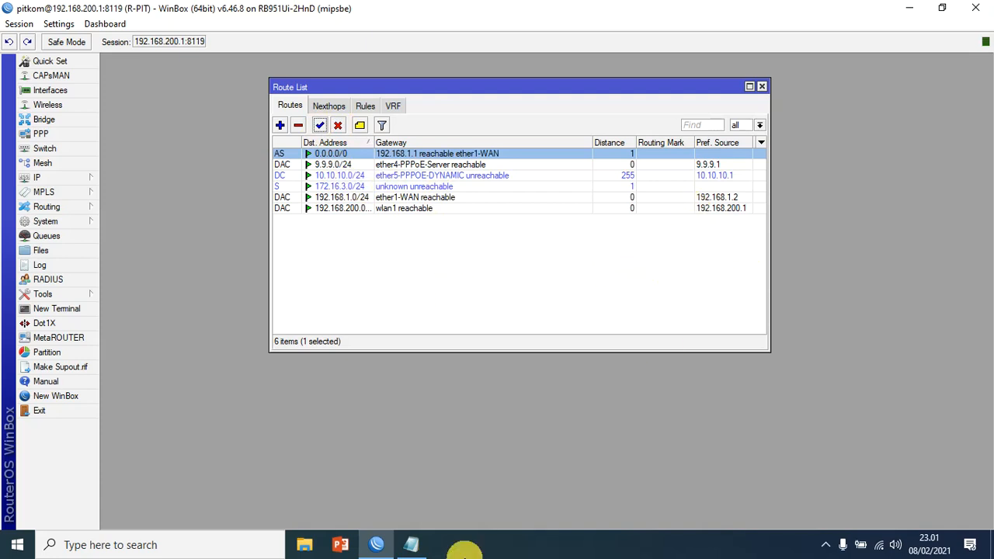
Open a new terminal, enlarge the interface and reposition the terminal so its prompt is fully in view
click(53, 312)
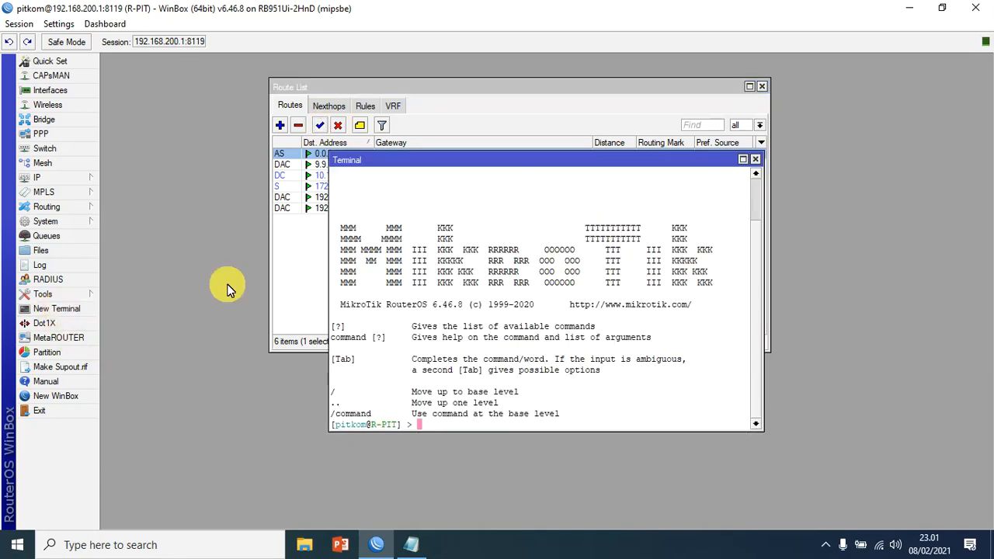
drag(520, 166, 613, 223)
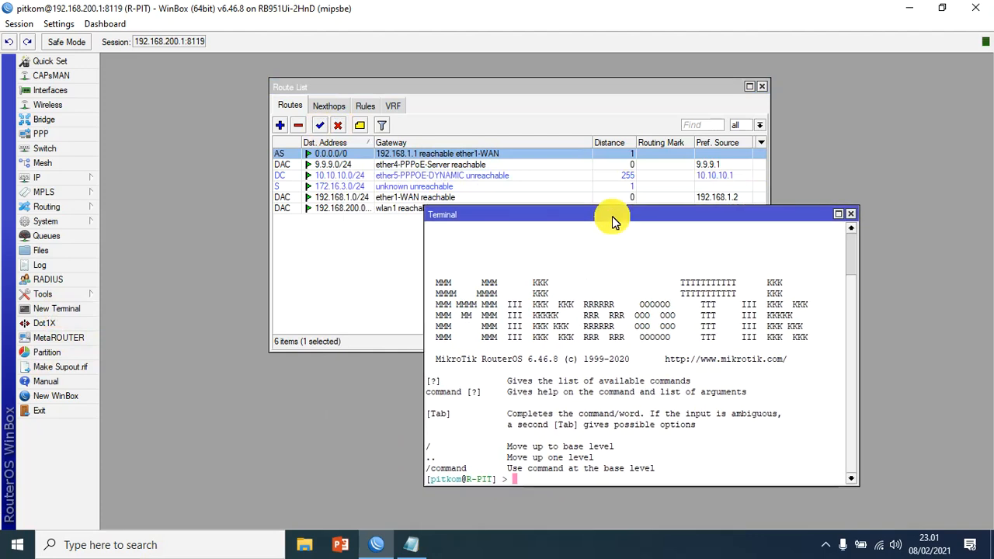
key(ctrl+plus)
key(ctrl+plus)
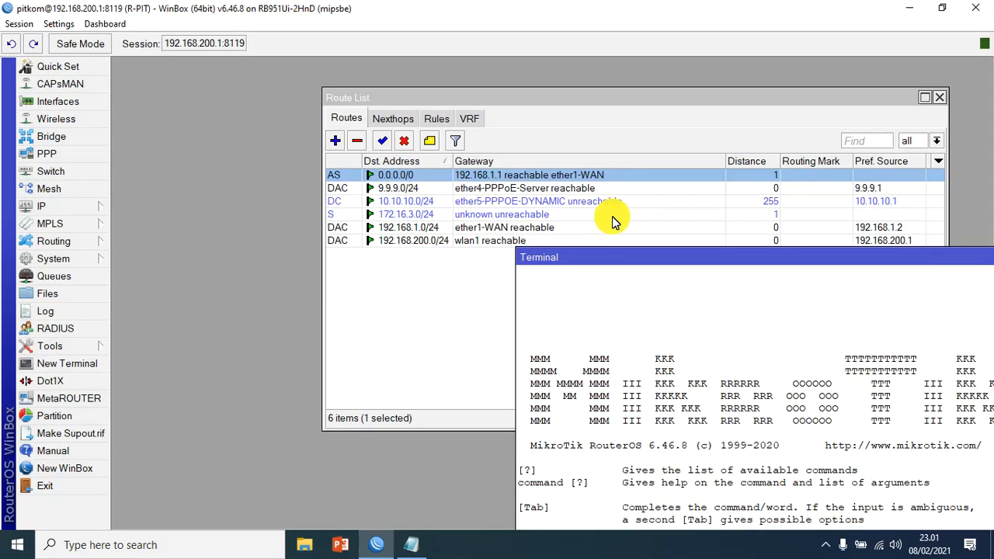
drag(729, 301, 303, 53)
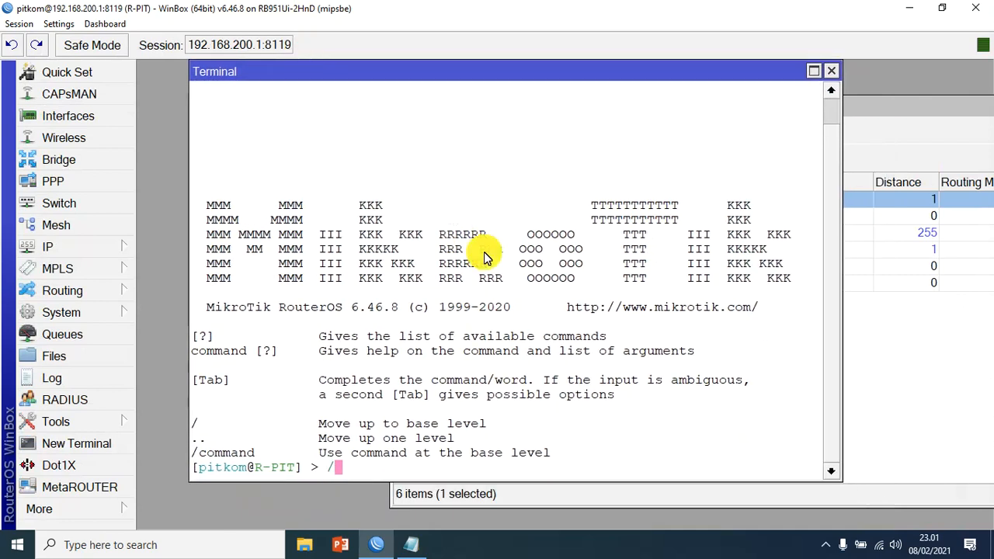
Run /ip route disable numbers=0 in the terminal and check the default route in the route list
text(ip route disable num)
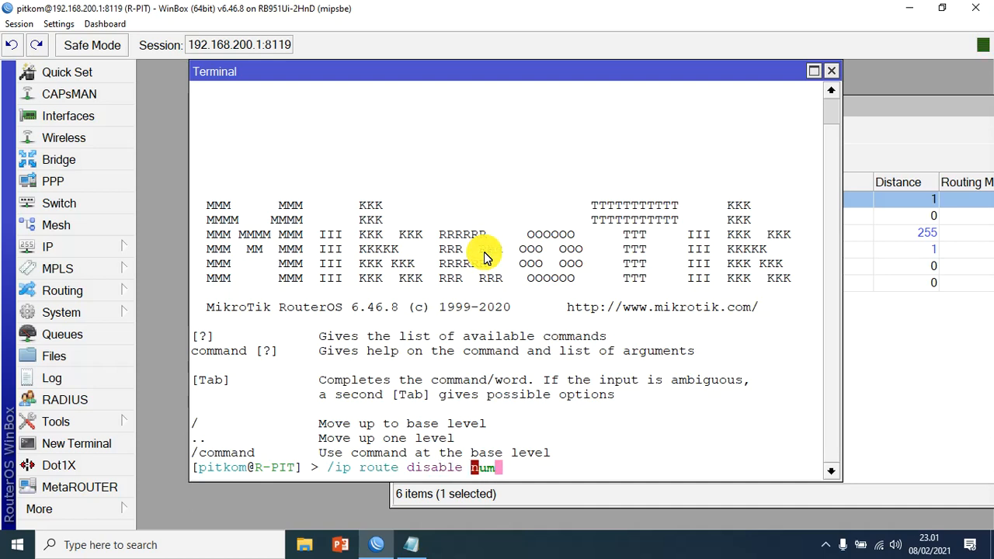
key(Tab)
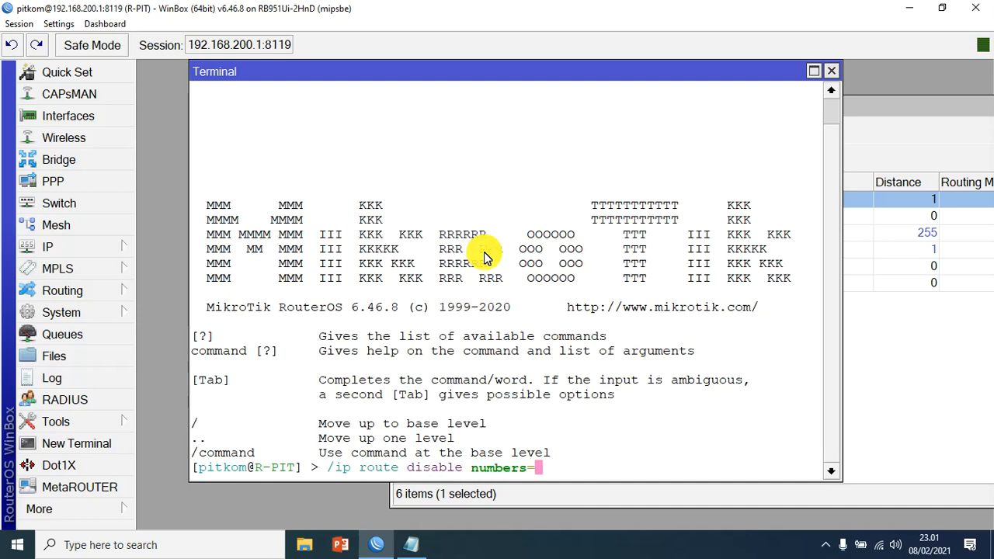
drag(619, 64, 722, 296)
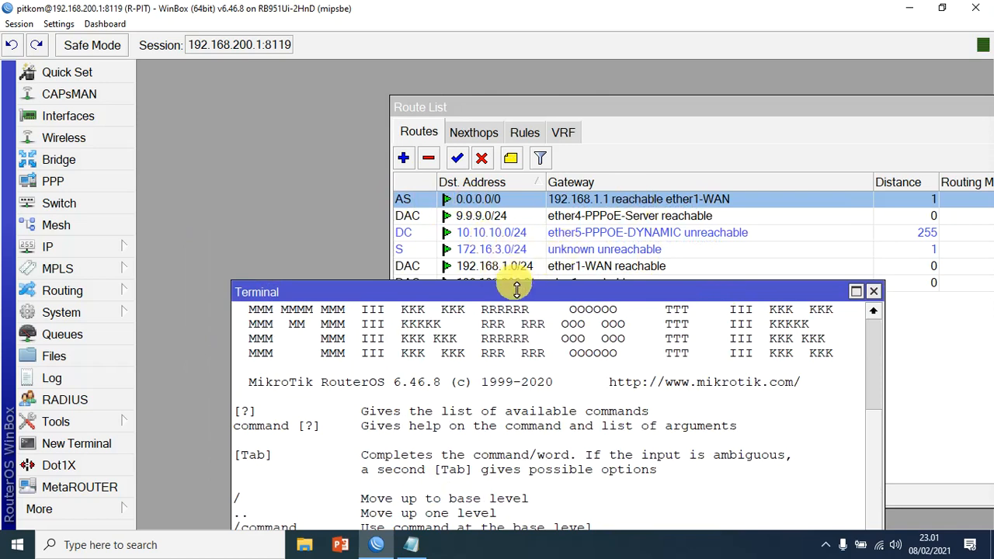
drag(510, 287, 424, 153)
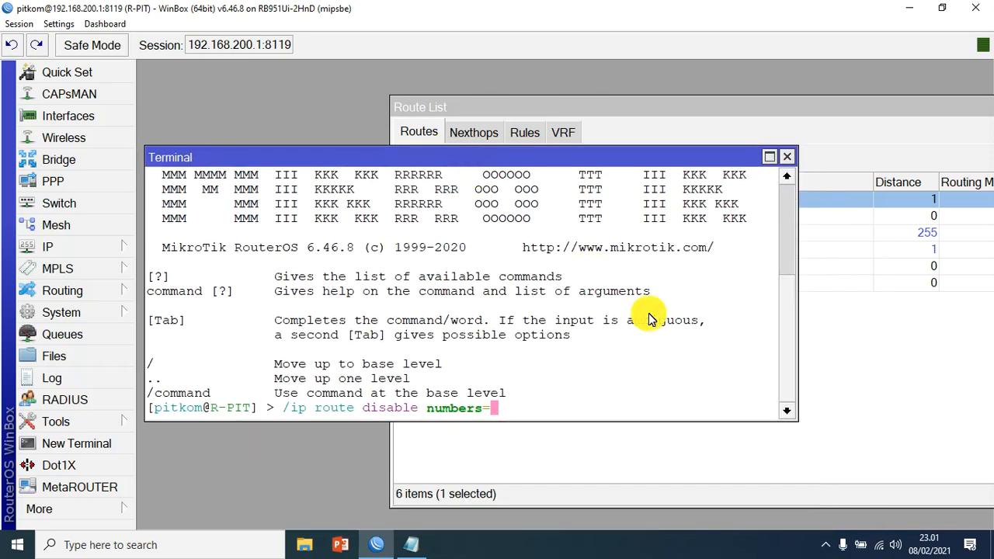
key(Return)
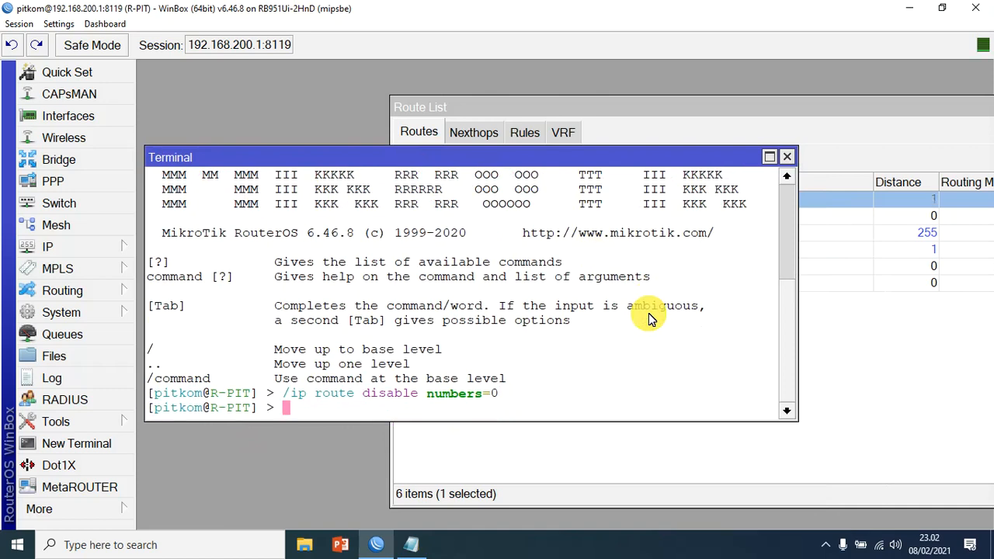
drag(570, 160, 693, 290)
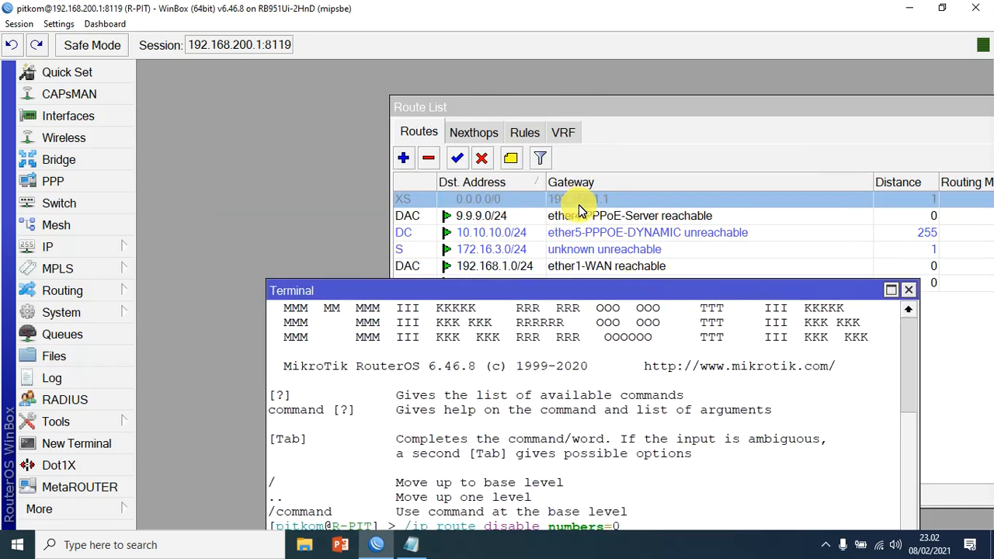
Rework the previous terminal command into /ip route enable numbers=0, run it and check the default route in the route list
click(604, 292)
drag(605, 292, 535, 131)
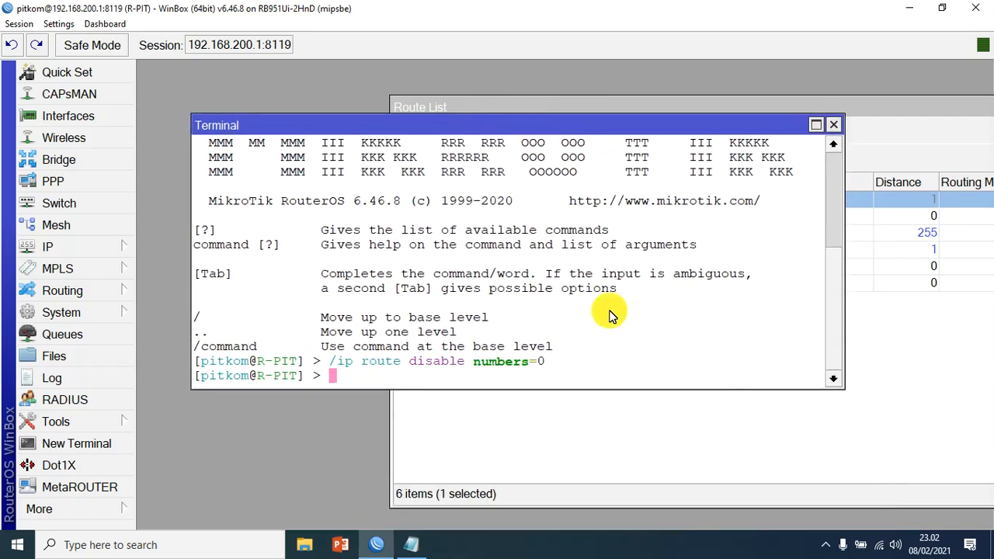
key(Up)
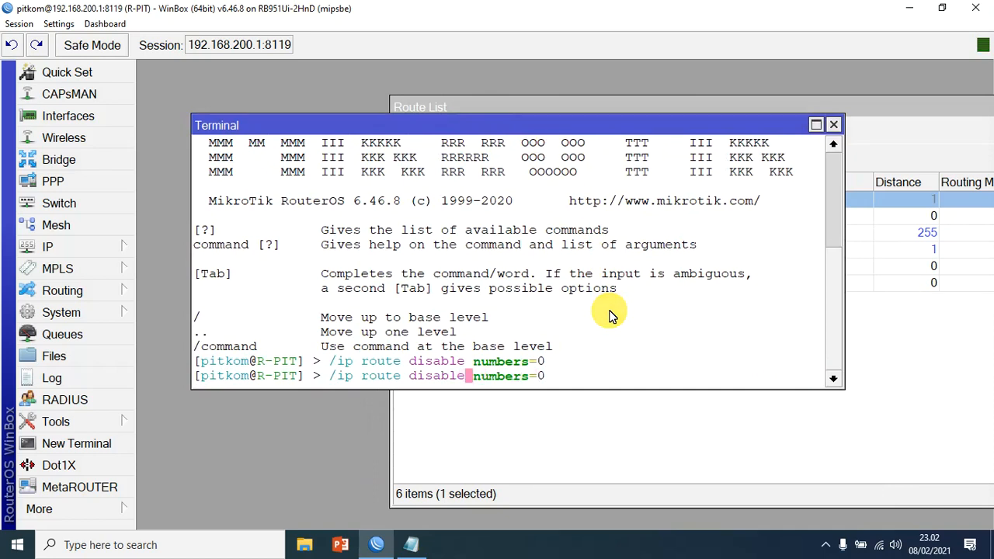
key(BackSpace)
key(BackSpace)
key(BackSpace)
key(BackSpace)
key(BackSpace)
key(BackSpace)
key(BackSpace)
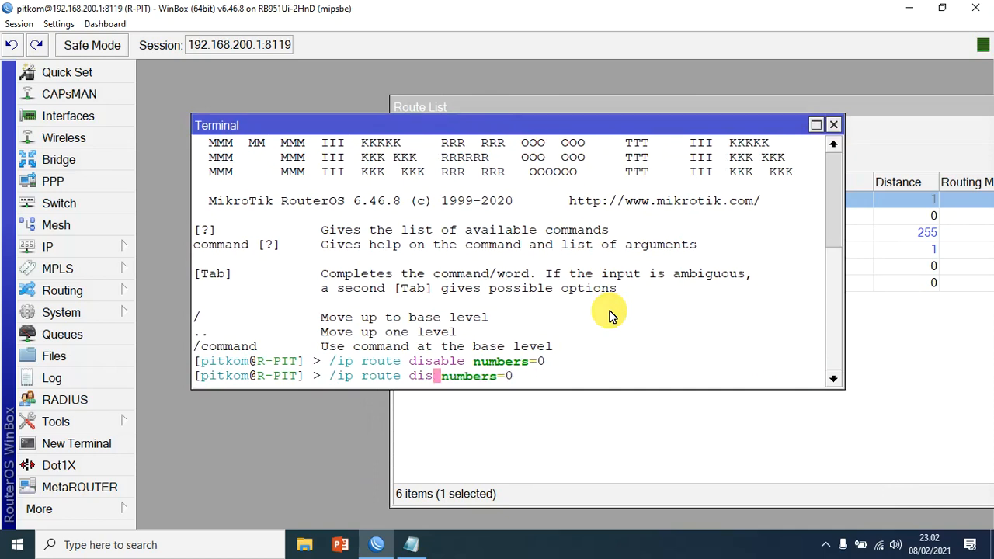
text(enable)
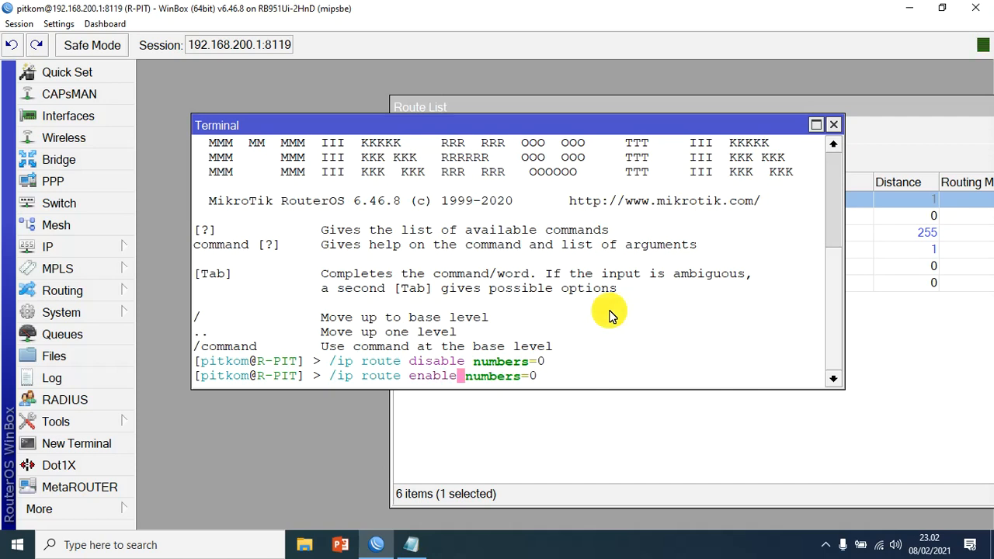
key(Return)
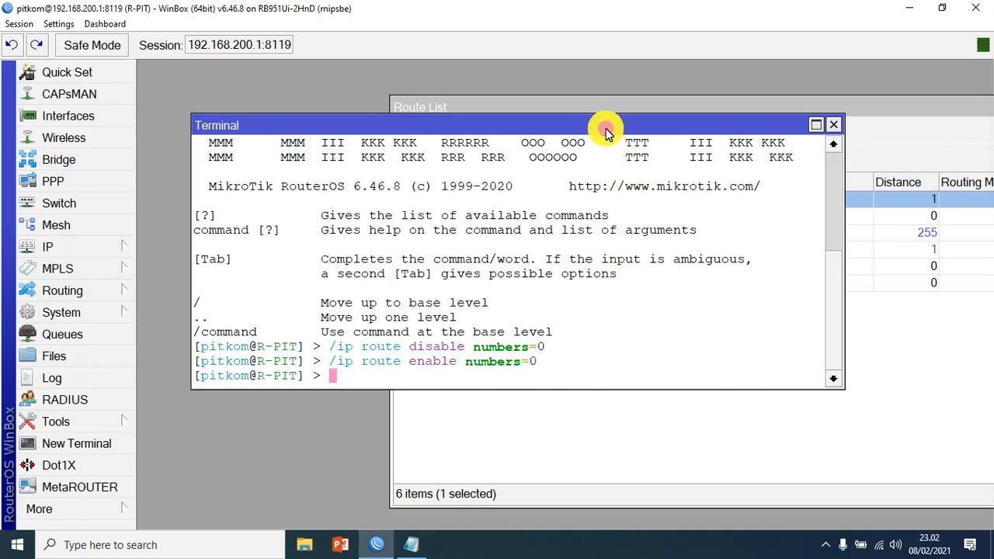
drag(610, 130, 730, 346)
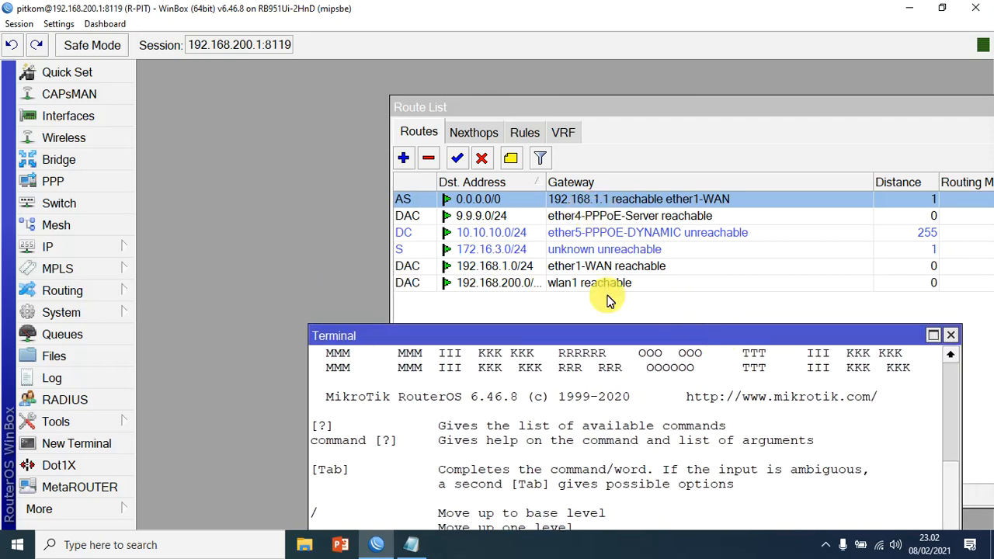
Move the terminal up so its last lines are in view and copy the command /ip route disable numbers=0 from it
drag(631, 339, 559, 130)
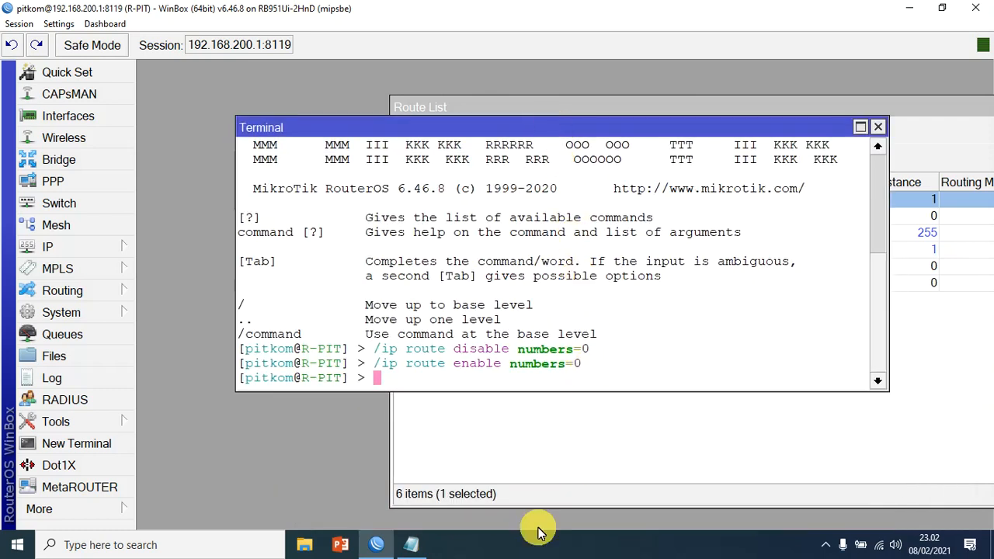
drag(373, 349, 598, 356)
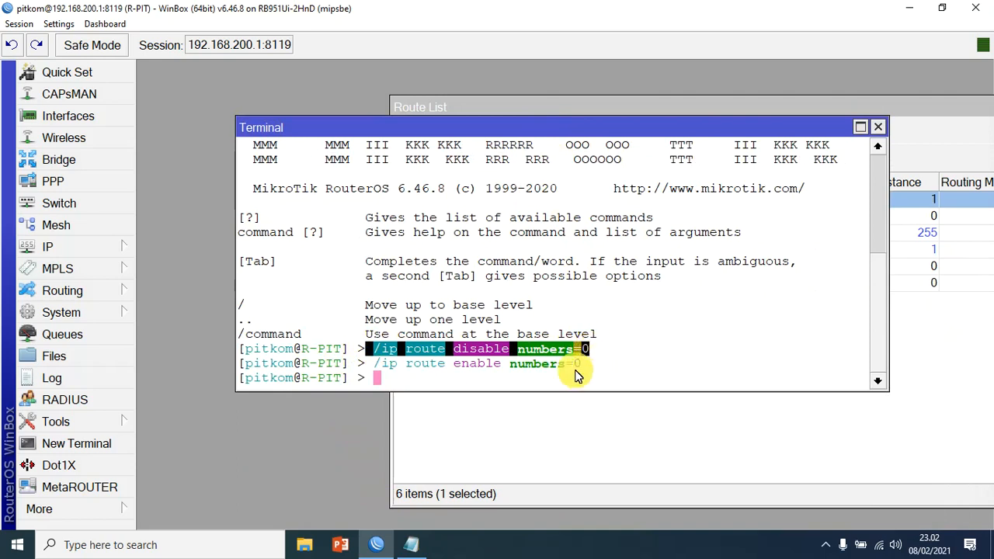
right_click(565, 349)
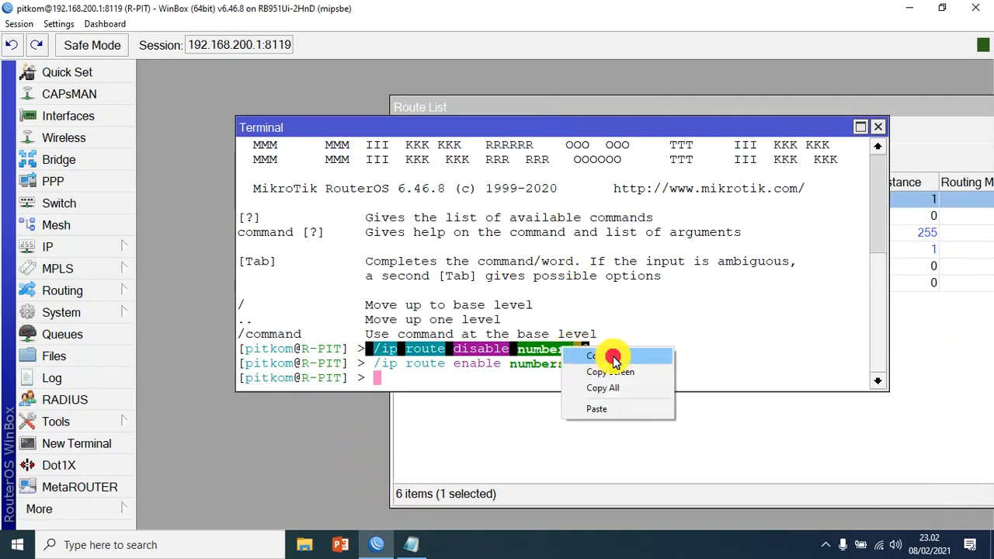
click(614, 359)
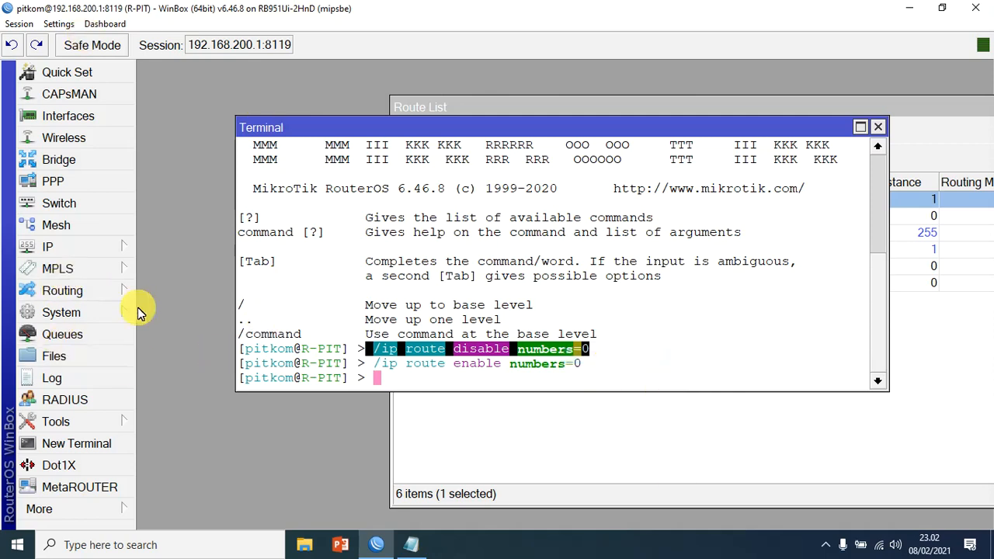
Open the system scheduler and start a new schedule named Internet OFF with start time 20:00:00
click(93, 318)
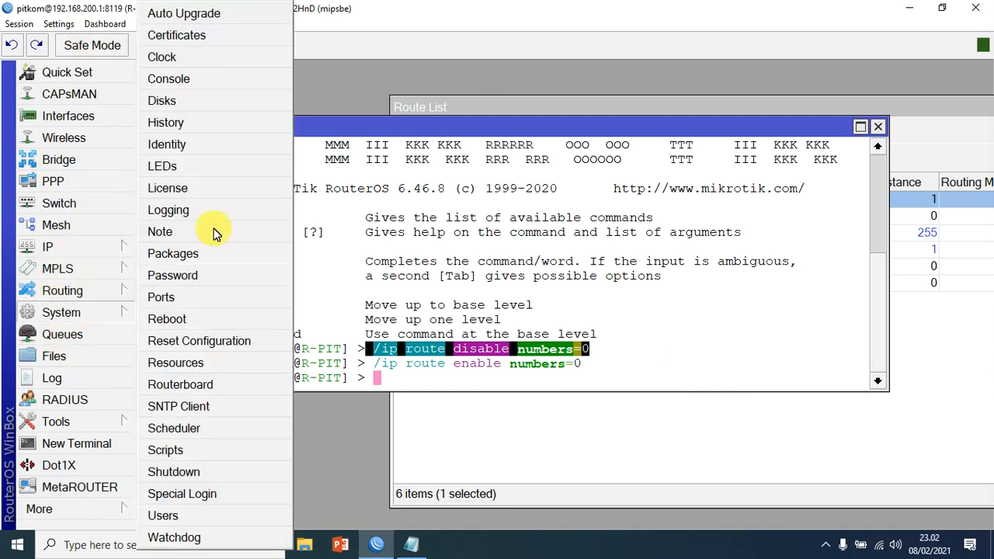
click(220, 430)
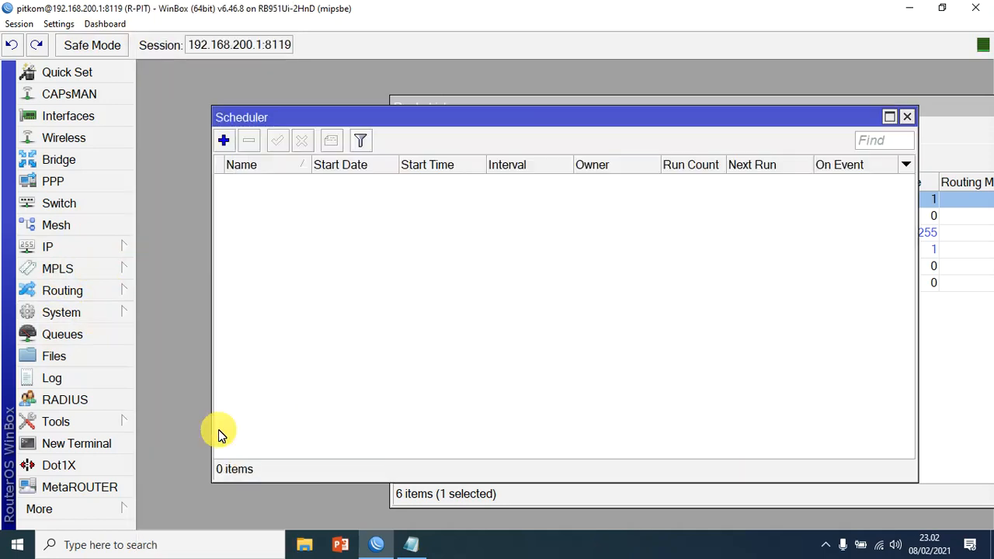
click(224, 142)
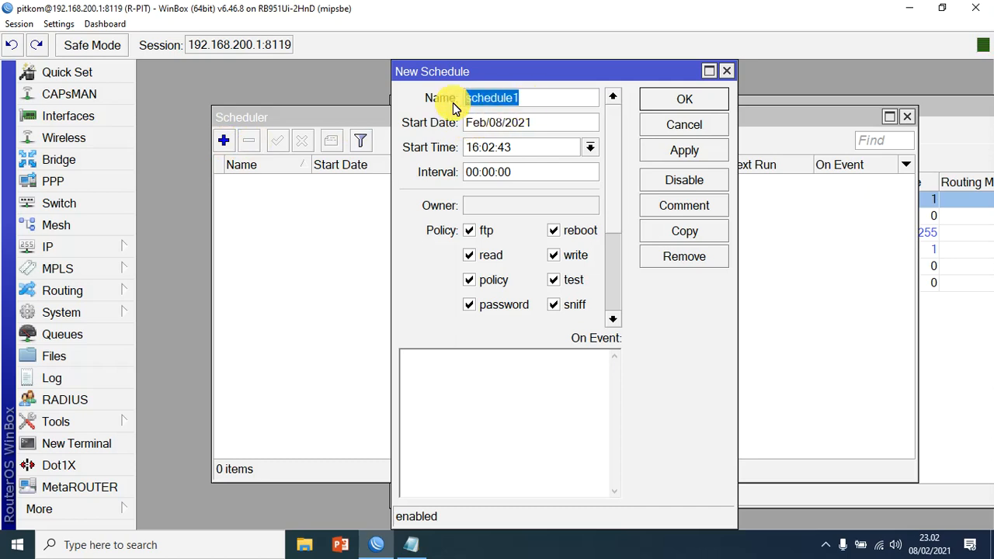
key(BackSpace)
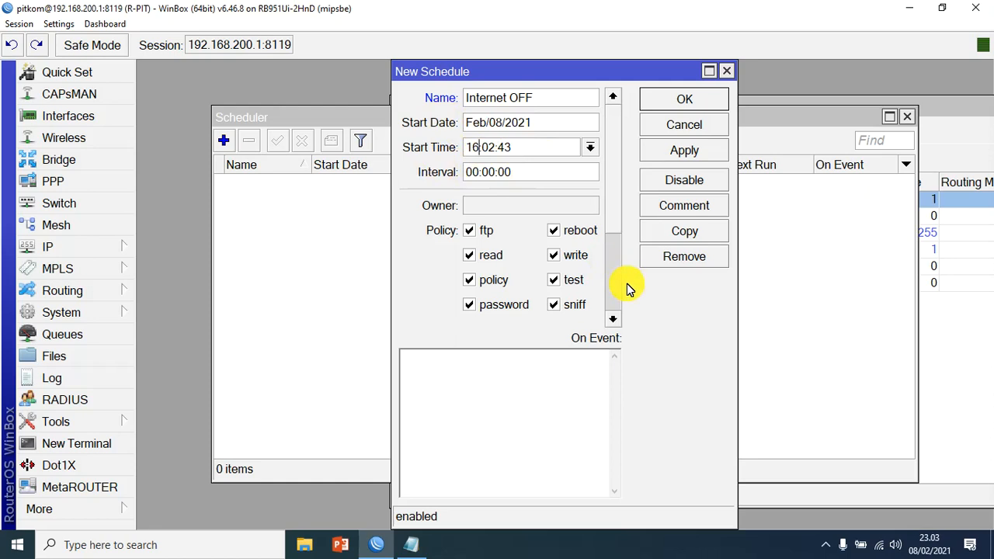
key(BackSpace)
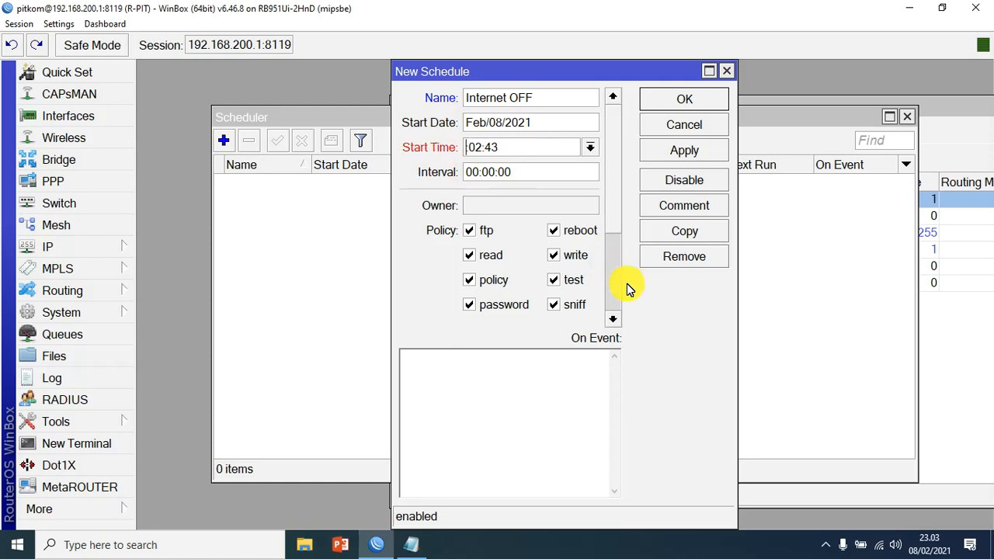
text(20:00)
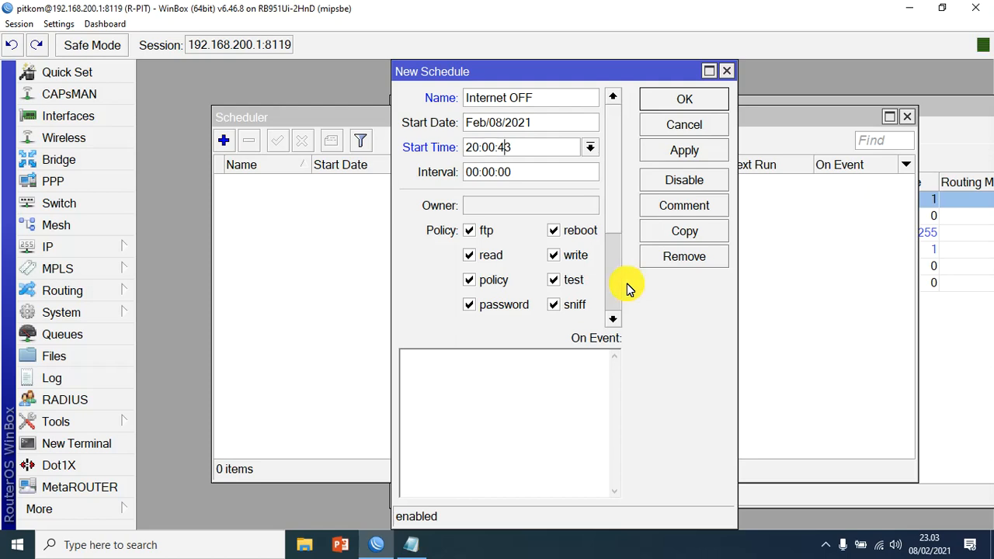
key(BackSpace)
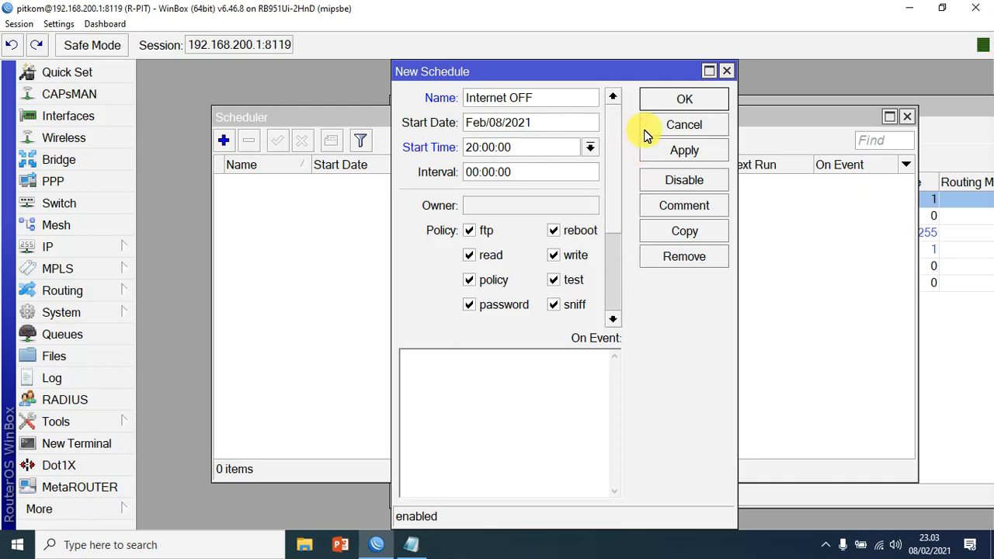
Set the Internet OFF schedule's interval to 1d 00:00:00 and paste /ip route disable numbers=0 as its On Event script
click(470, 172)
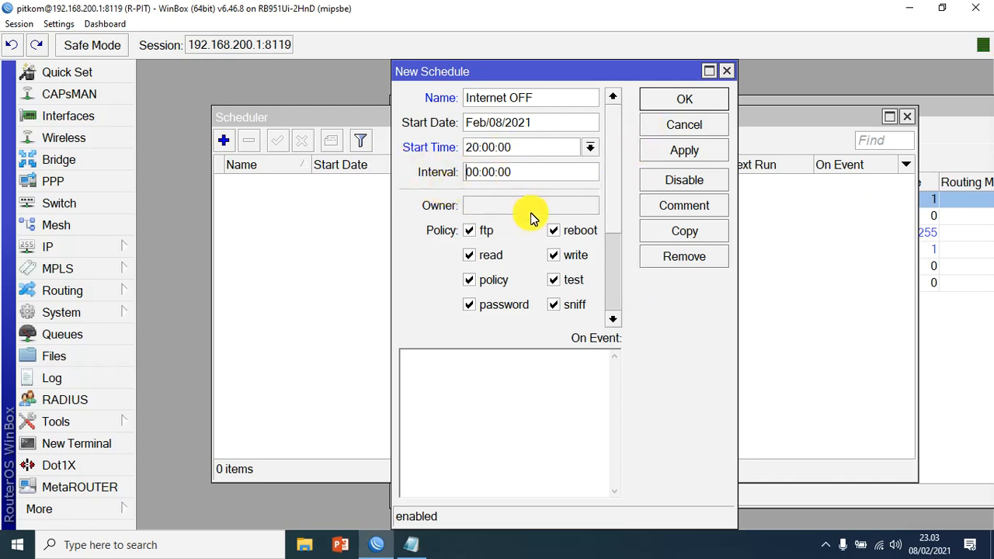
text(1d)
click(467, 386)
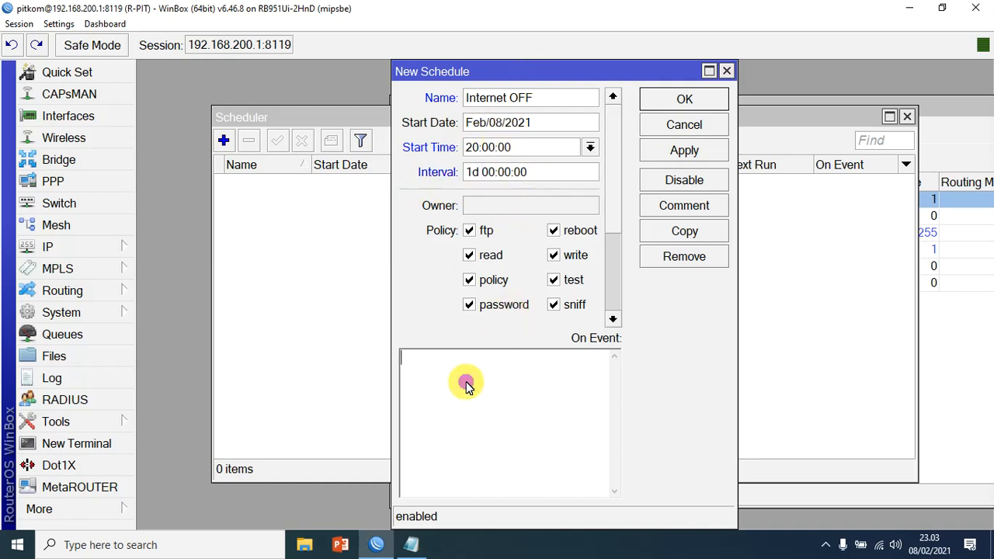
key(ctrl+v)
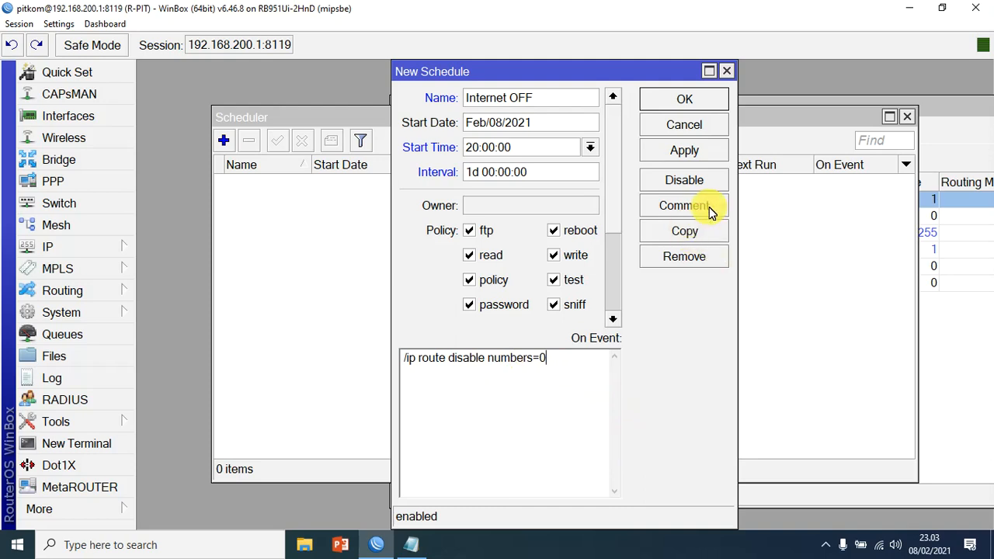
Add the comment "Jadwal Otomatis OFF Internet" to the new schedule and save it
click(683, 206)
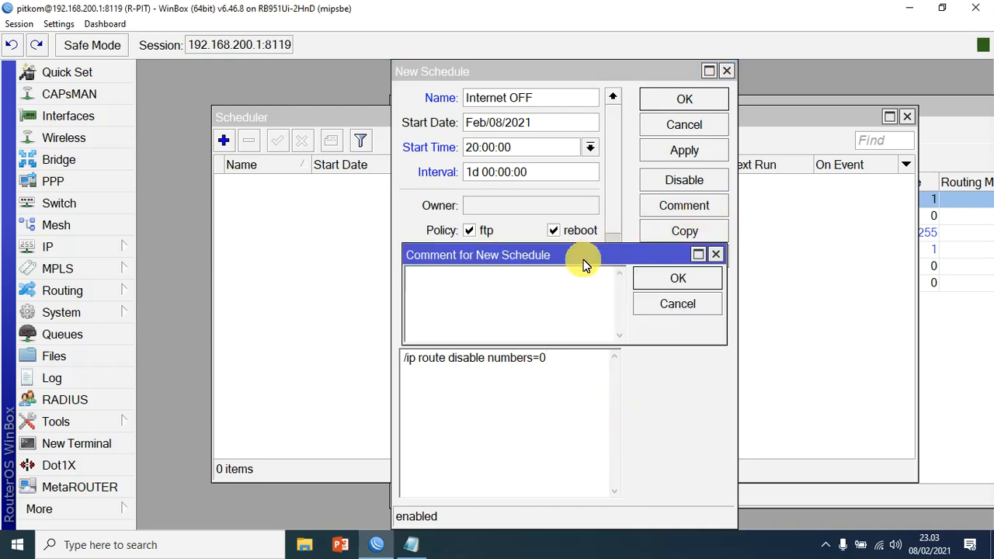
drag(583, 260, 772, 345)
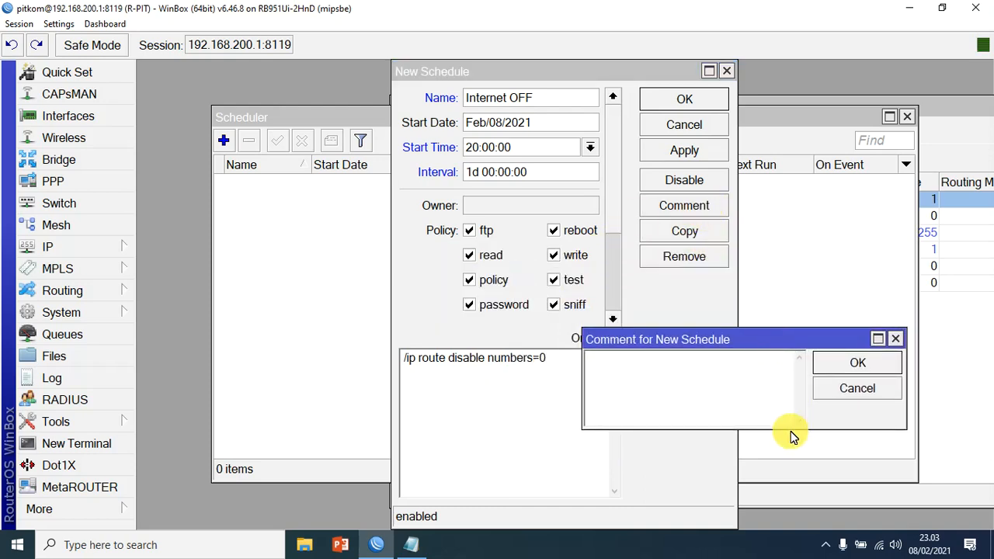
text(Jadwal Otomatis OFF Internet)
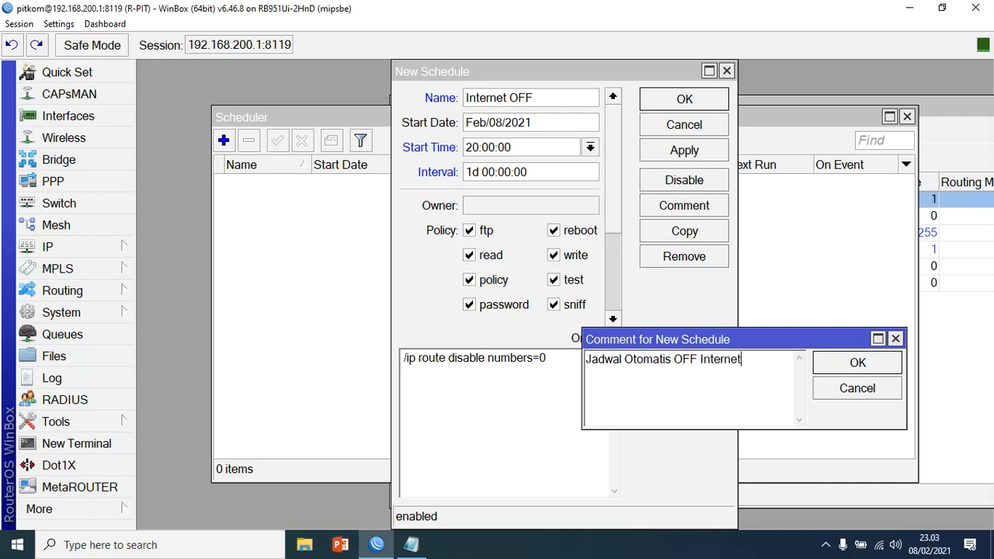
key(Return)
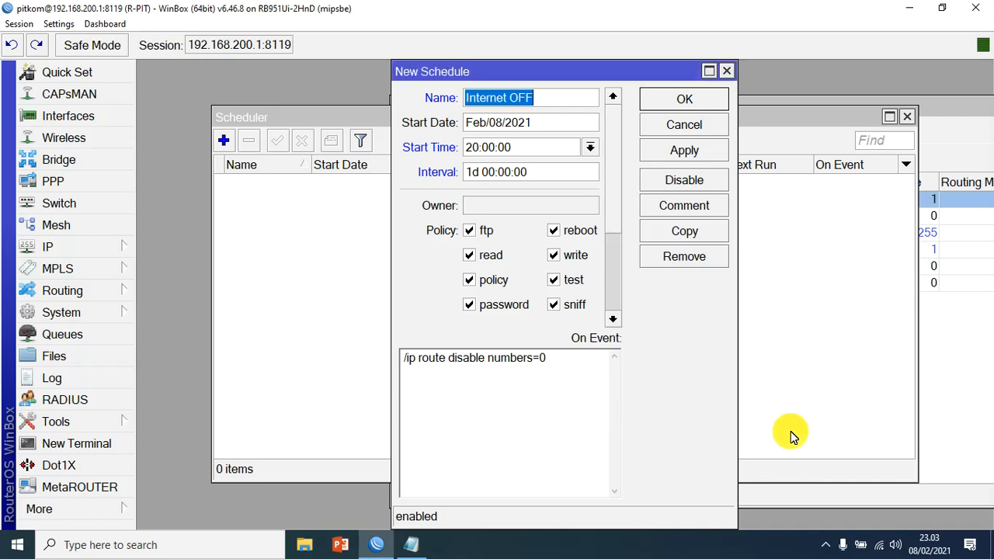
click(697, 98)
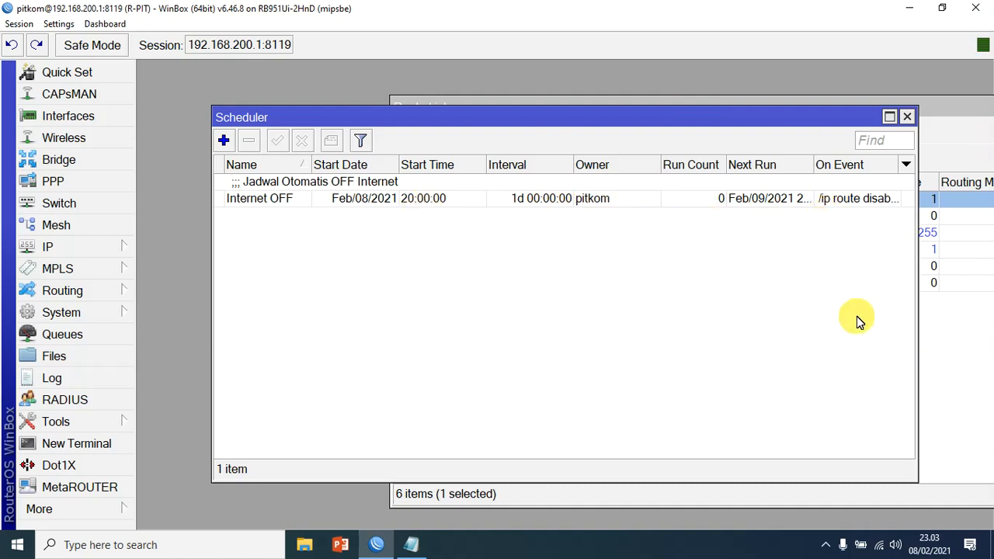
Start another schedule named Internet ON with start time 07:00:00 and interval 1d 00:00:00
click(223, 140)
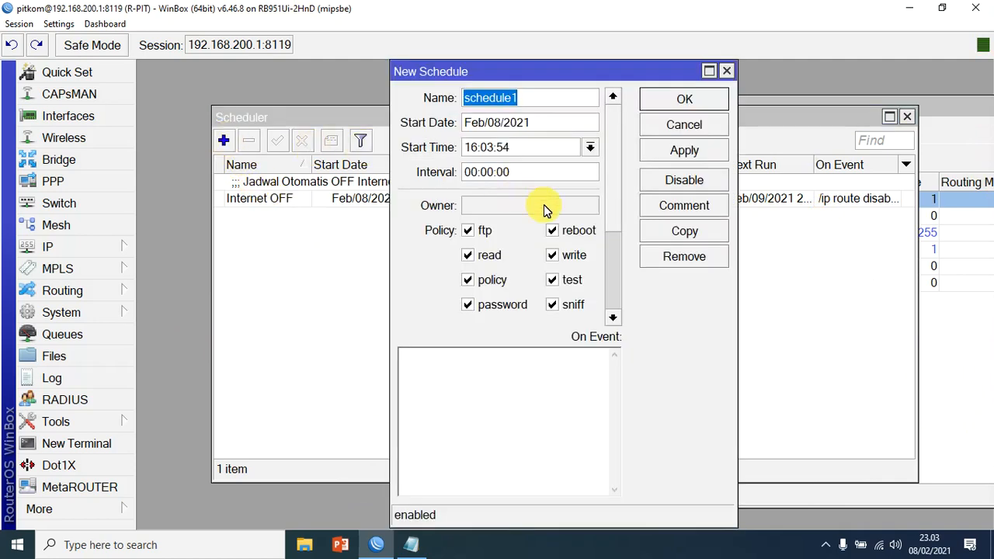
text(Inter)
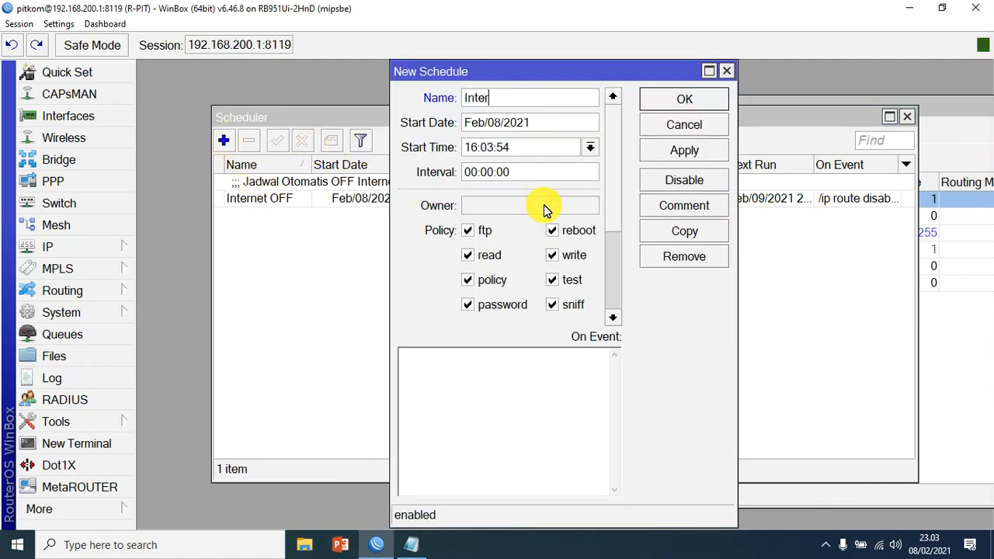
text(net ON)
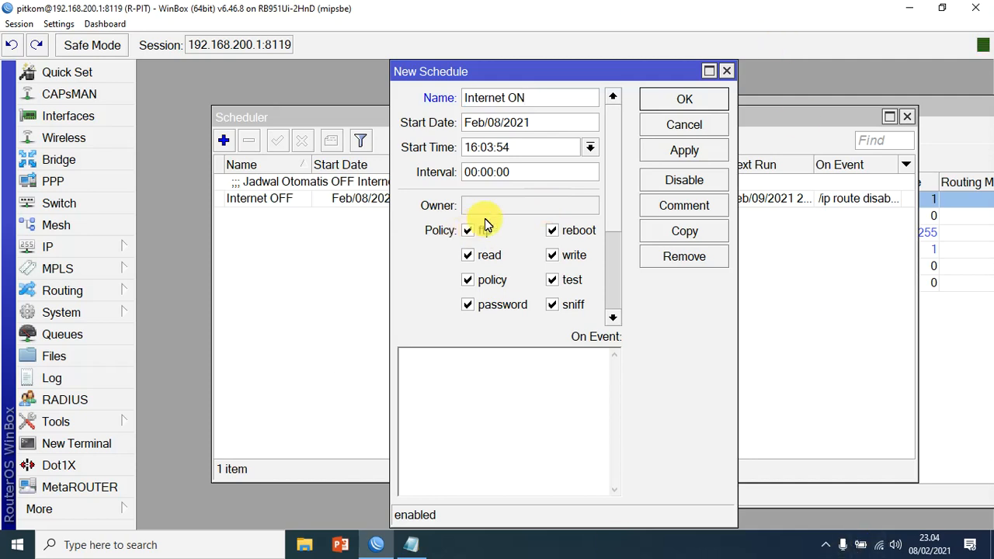
click(476, 148)
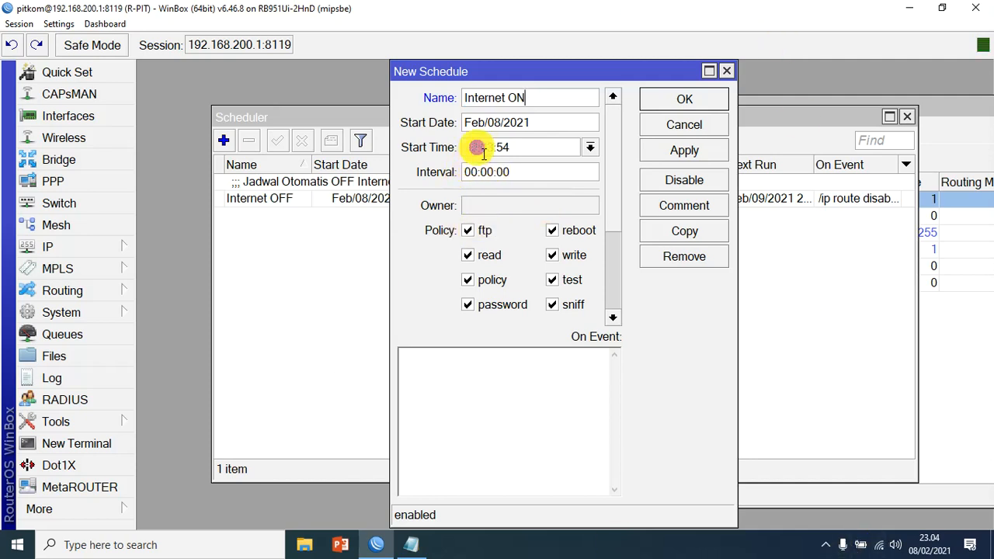
key(BackSpace)
key(BackSpace)
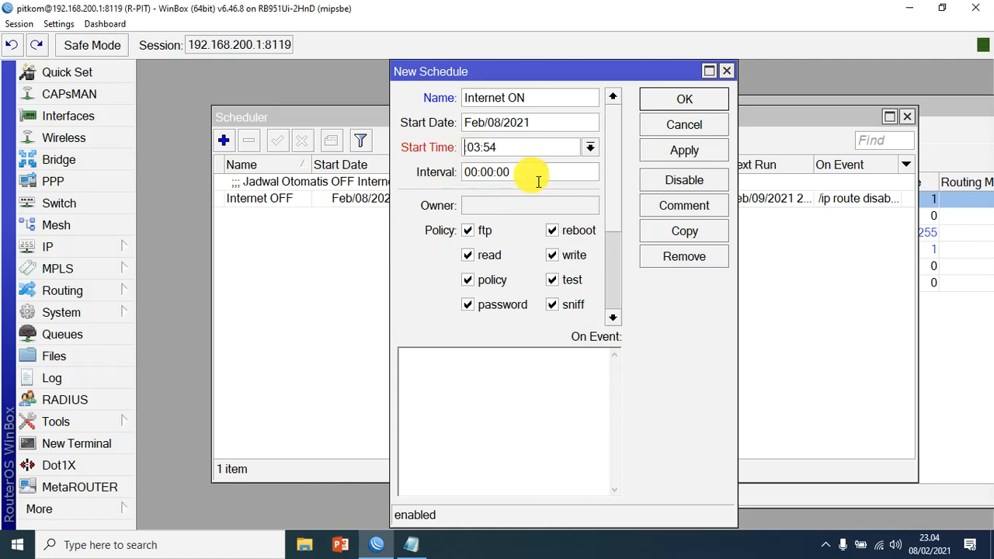
text(0:)
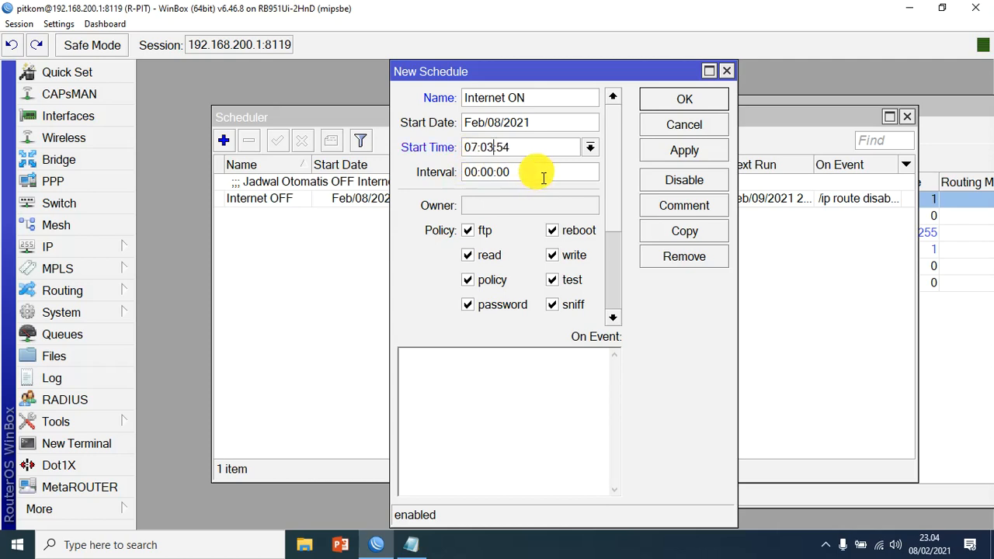
key(BackSpace)
key(BackSpace)
text(0)
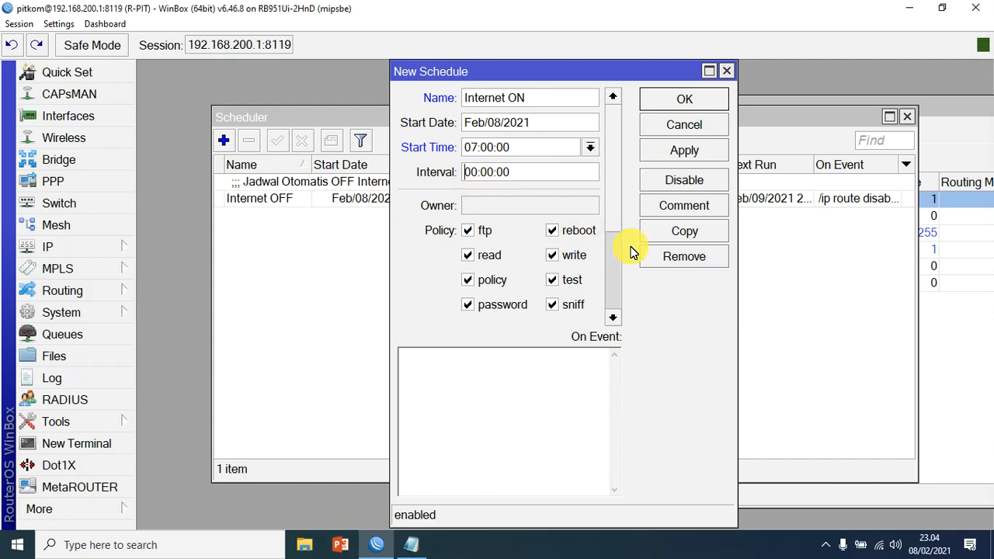
text(1d)
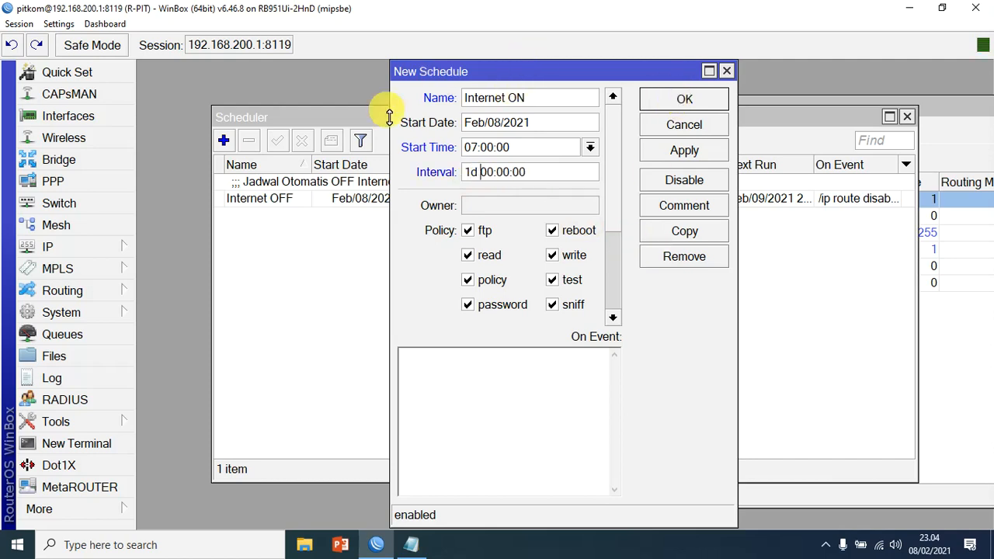
Paste the copied route command as the On Event script, change it to /ip route enable numbers=0 and save the Internet ON schedule
click(454, 378)
text(/ip route disable numbers=0)
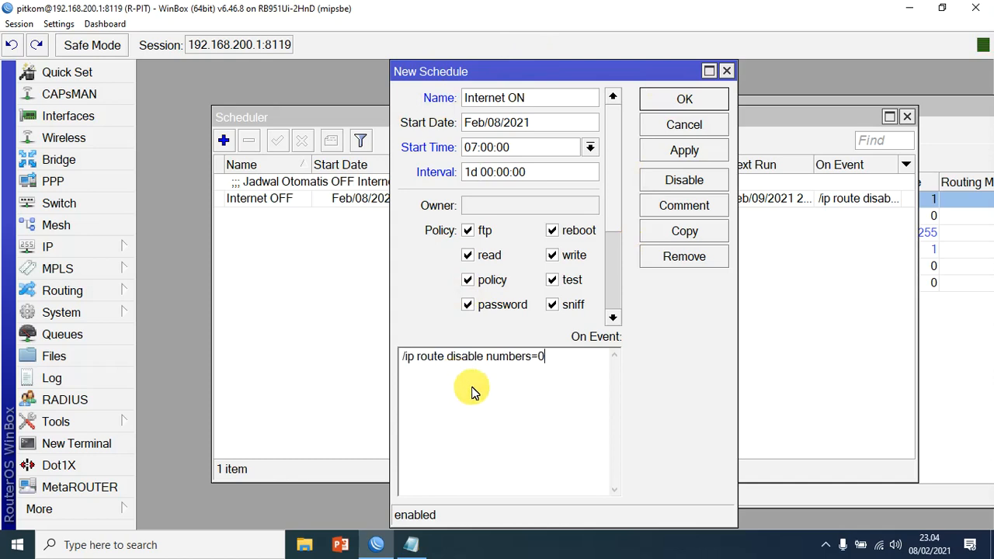
click(484, 358)
key(BackSpace)
key(BackSpace)
key(BackSpace)
key(BackSpace)
key(BackSpace)
key(BackSpace)
key(BackSpace)
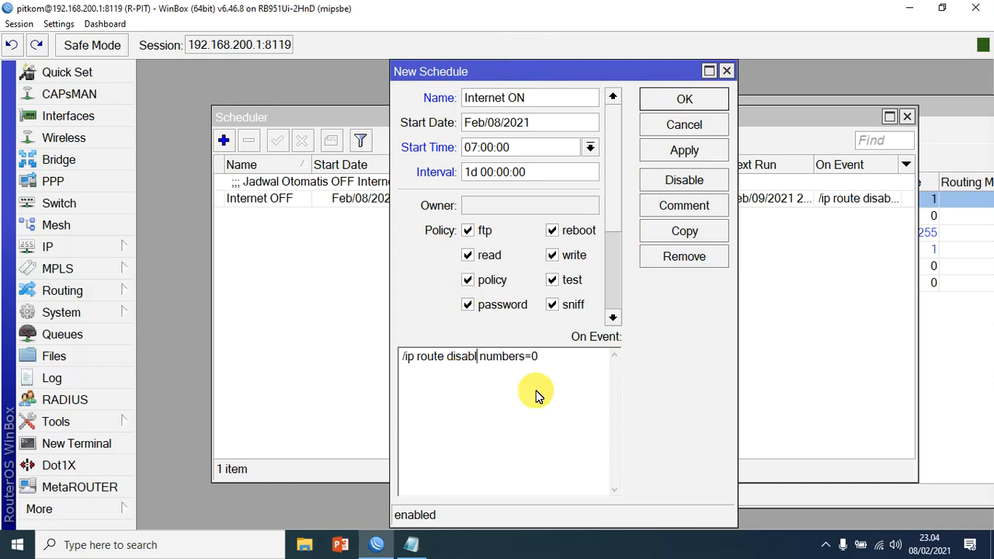
key(BackSpace)
text(enable)
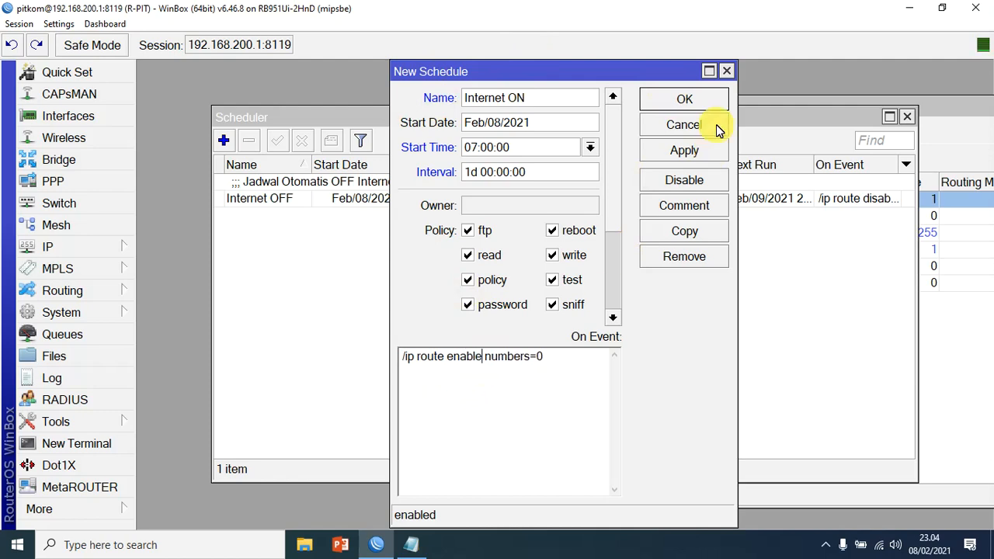
click(689, 152)
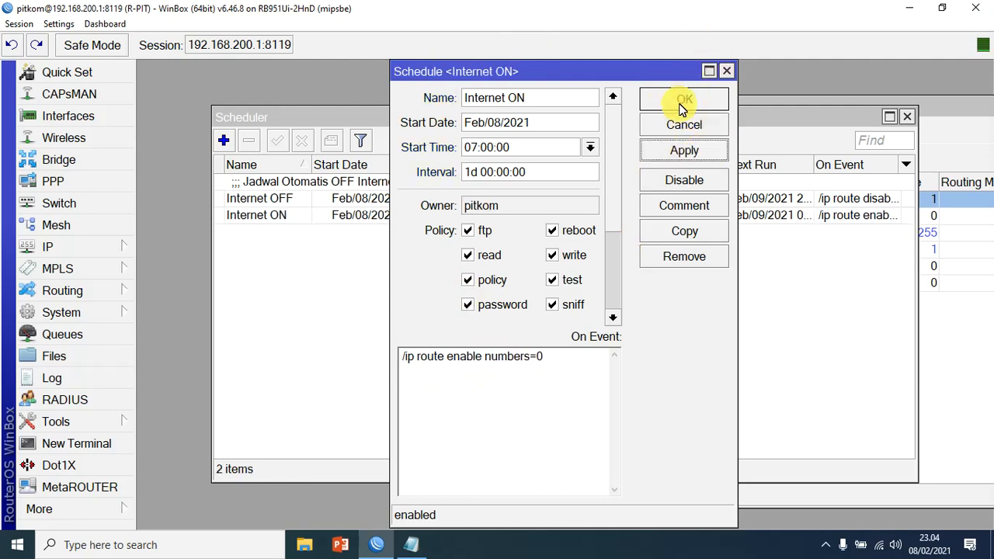
click(682, 101)
Add the comment "Jadwl Otomatis Internet ON" to the Internet ON schedule
click(365, 217)
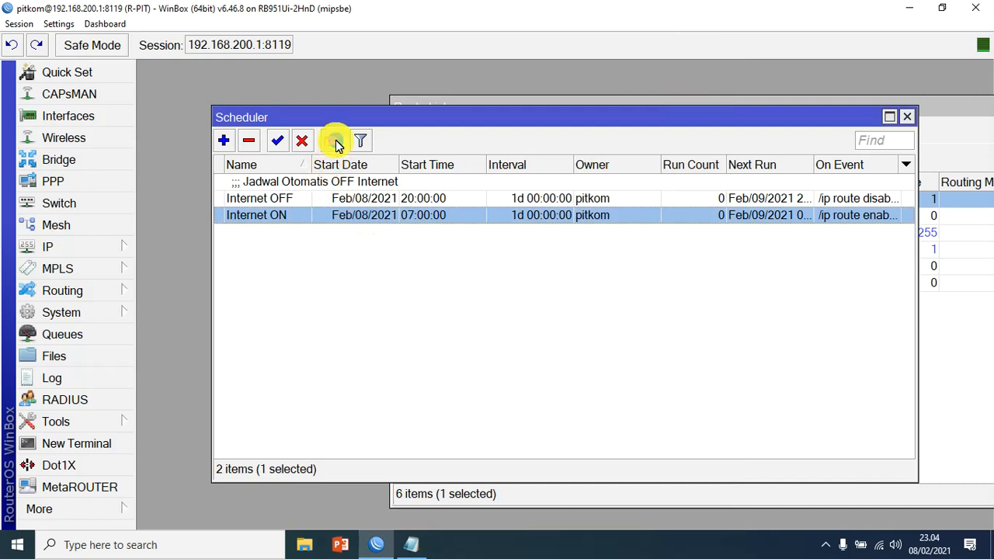
click(331, 140)
text(Jadwl Oto)
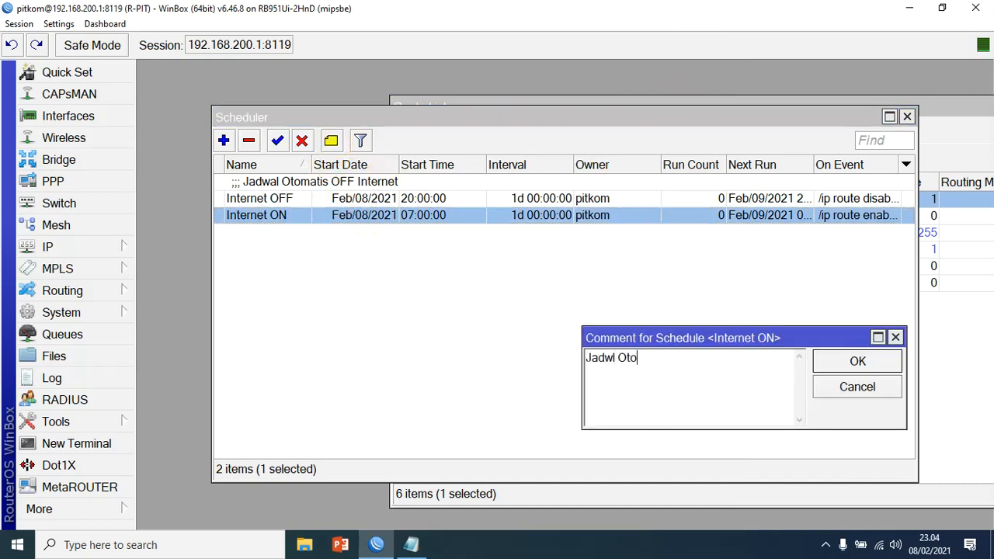
text(matis Internet ON)
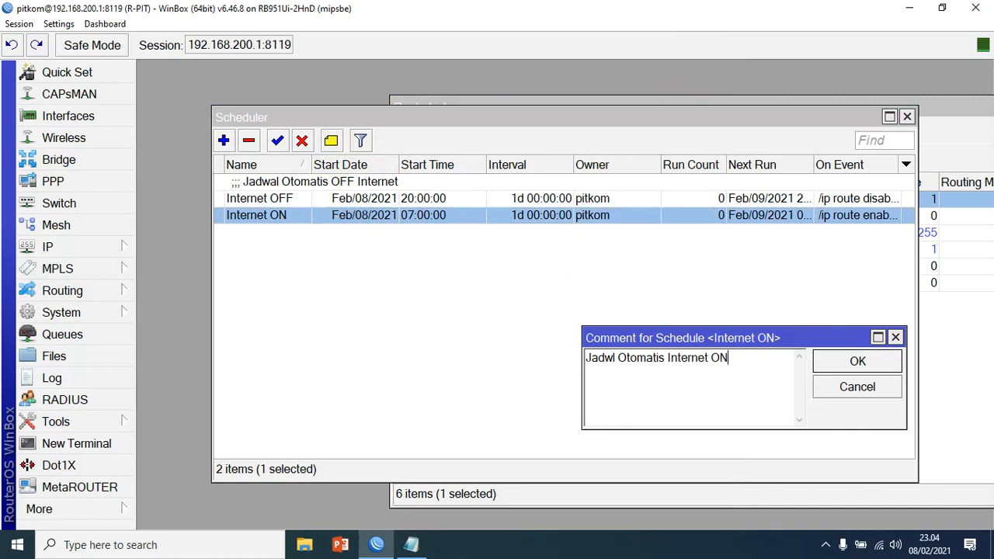
click(879, 362)
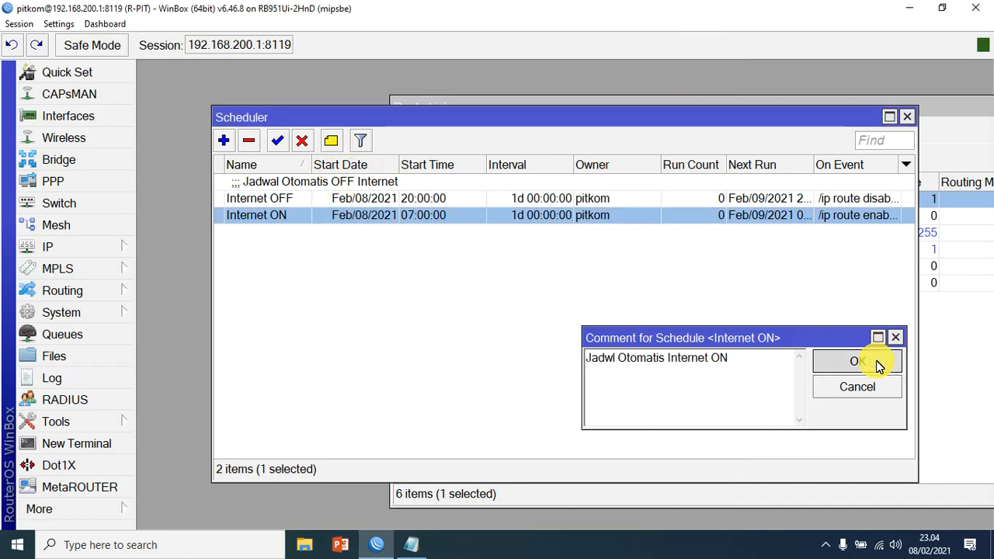
Widen the Scheduler window and select the Internet OFF schedule to review its settings
click(547, 368)
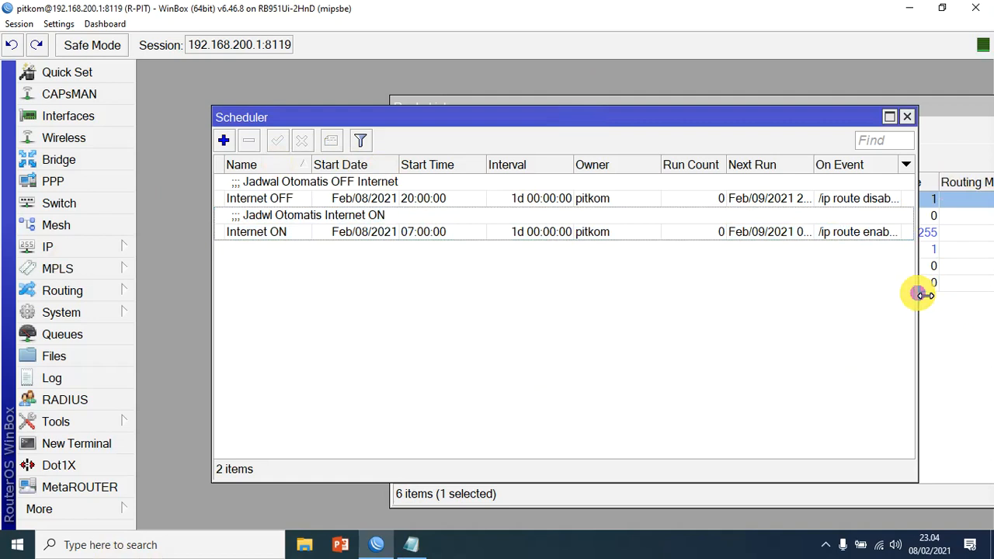
drag(919, 298, 976, 303)
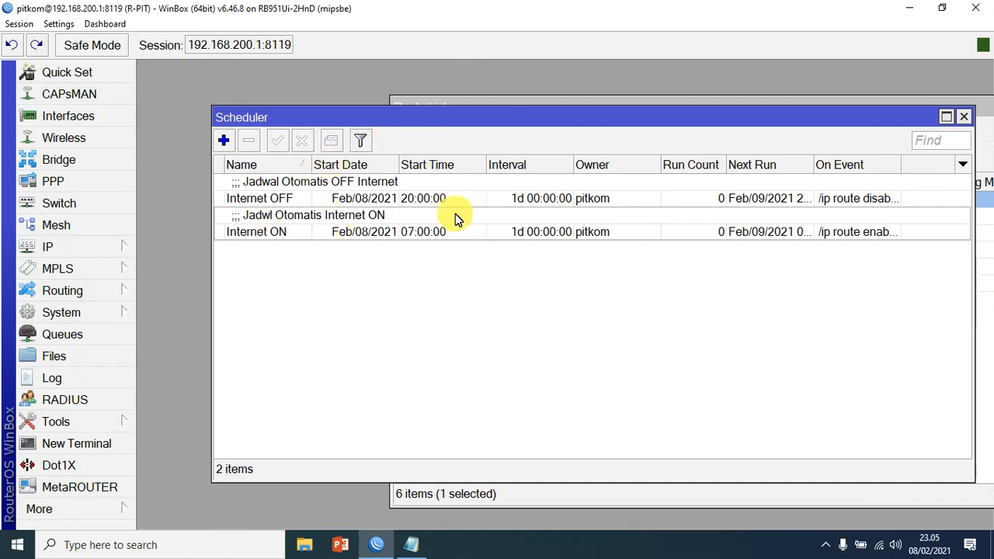
click(388, 196)
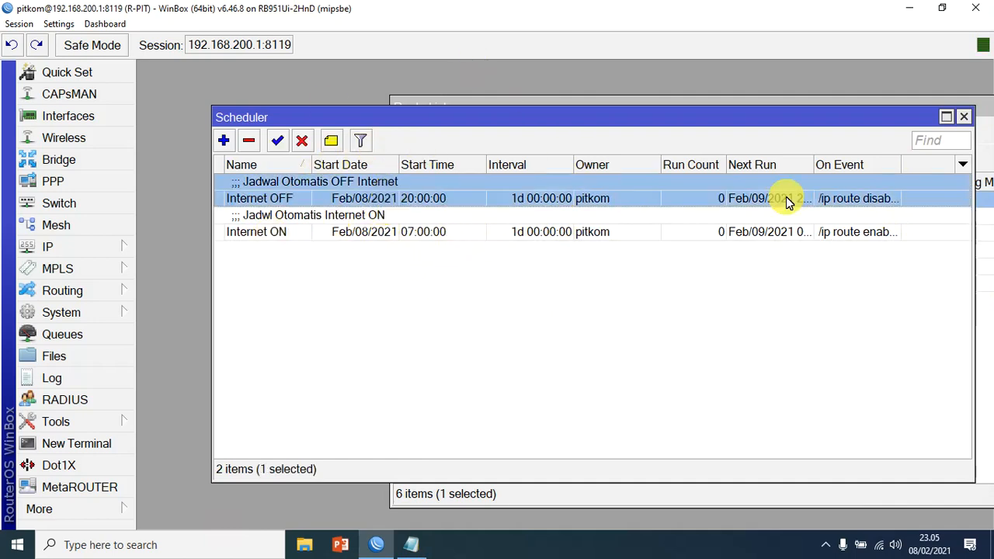
Open the IP route list and disable the 0.0.0.0/0 default route
click(63, 247)
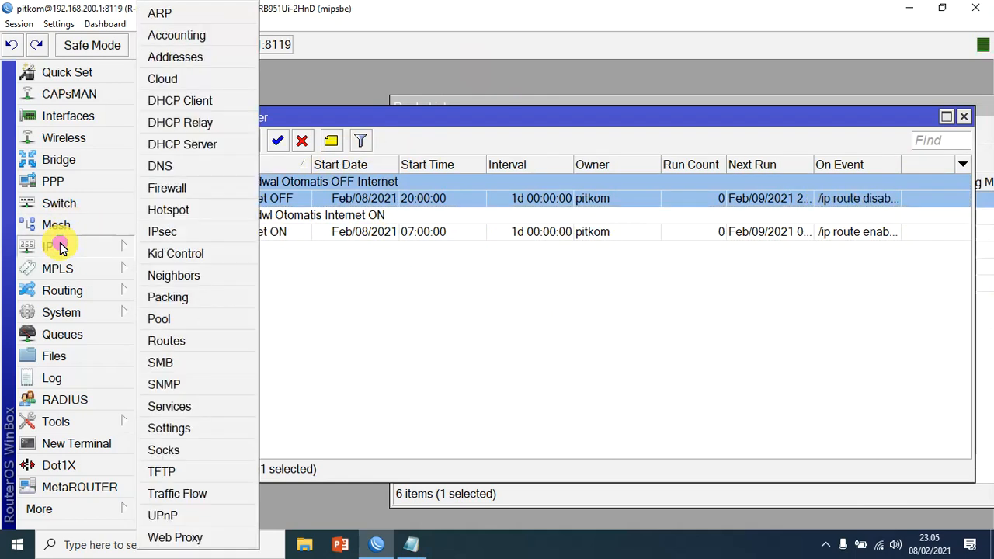
click(186, 343)
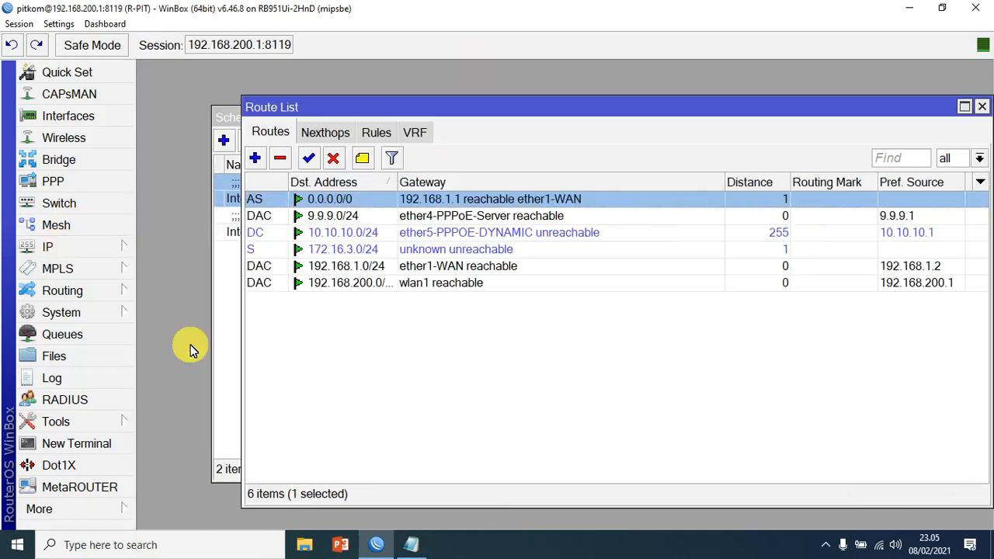
click(334, 160)
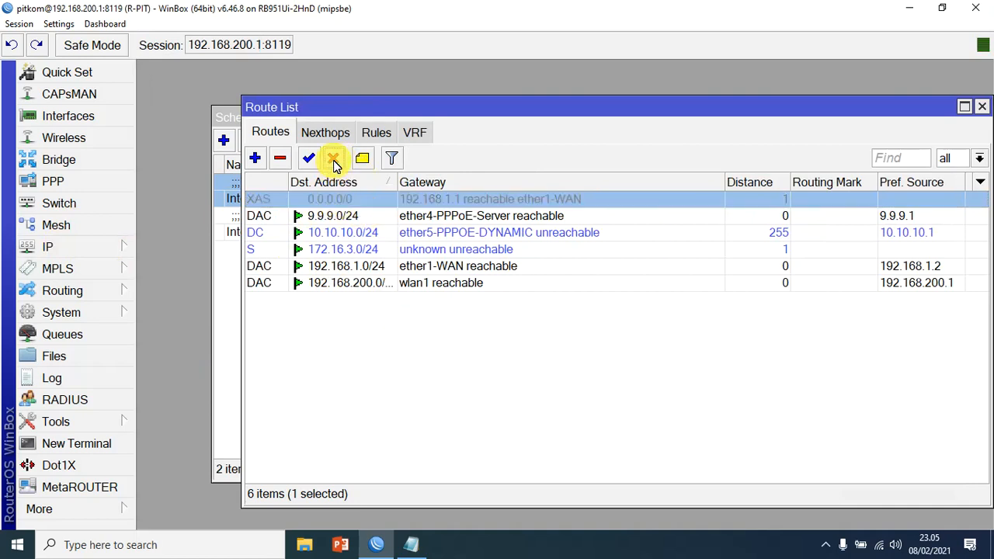
Test the router's internet access by pinging google.com from a new terminal, and close the terminal
click(77, 444)
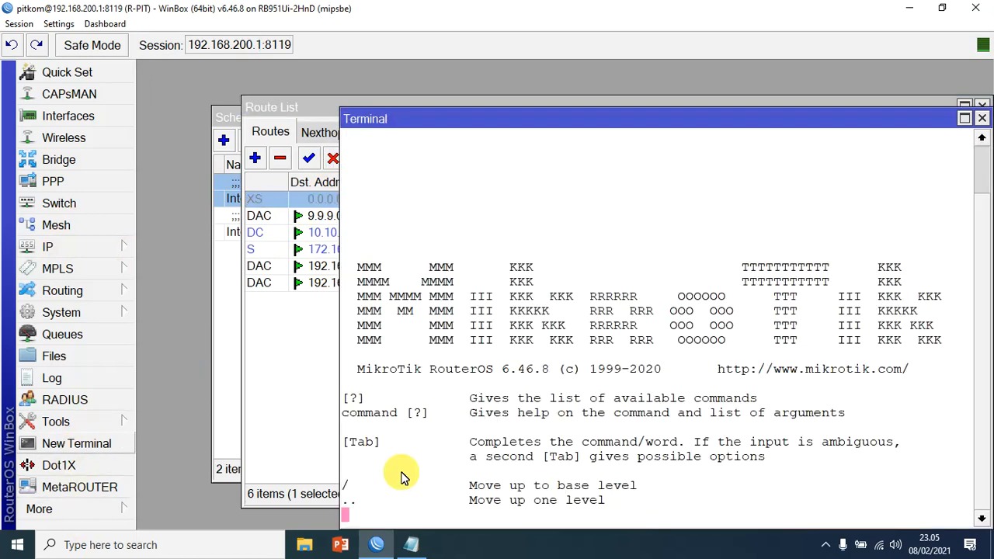
text(ping )
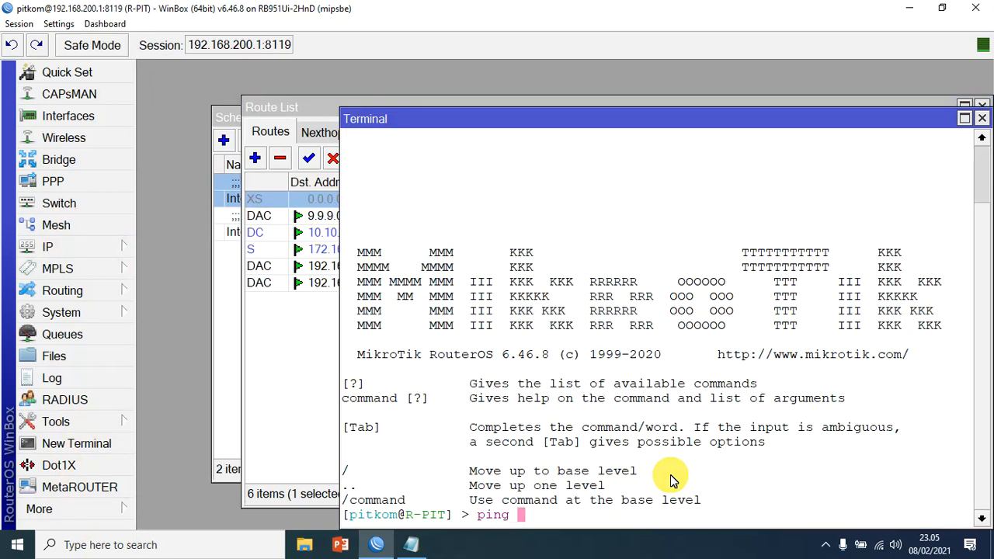
text(google.com)
key(Return)
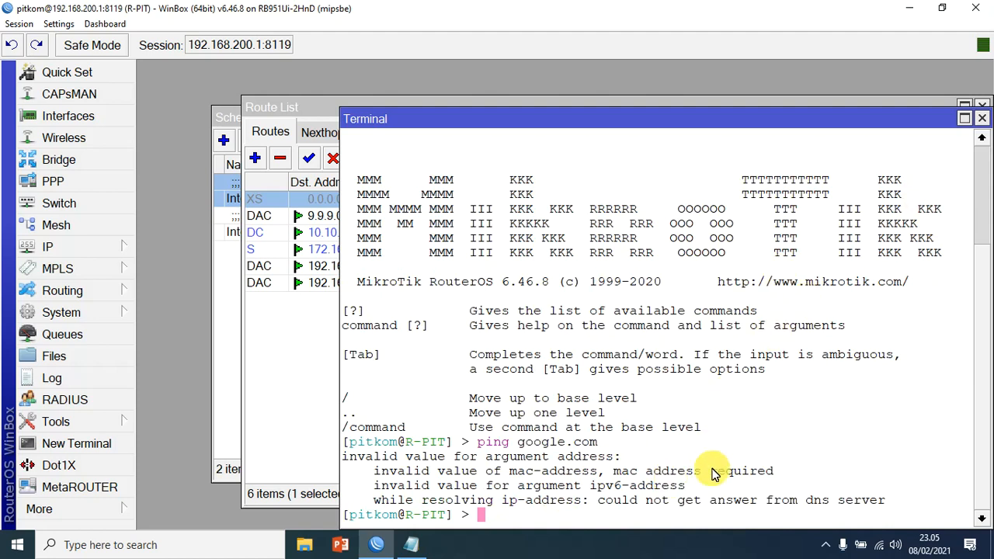
drag(644, 116, 551, 69)
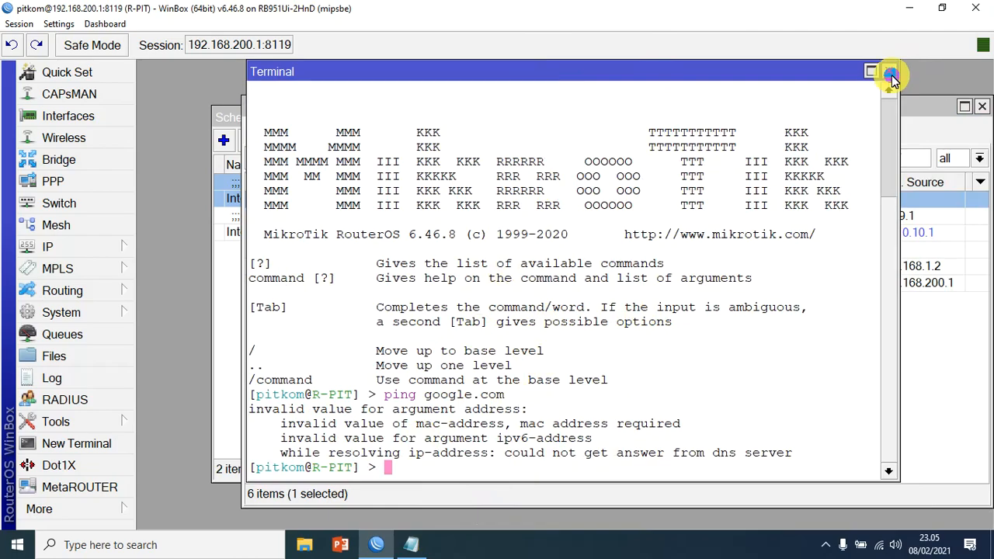
click(890, 71)
Switch to Firefox, decline making it the default browser and try to load detik.com in a new tab
click(990, 550)
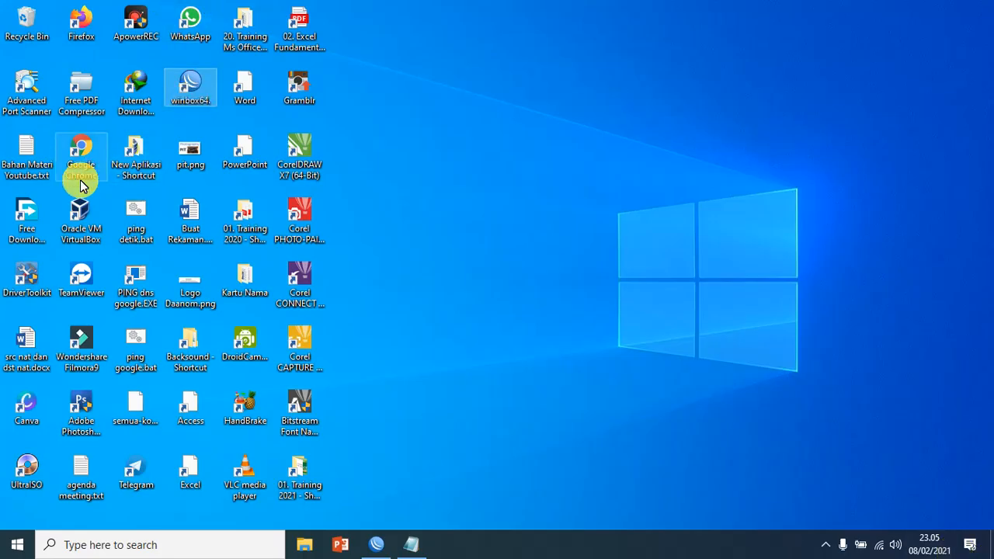
double_click(81, 21)
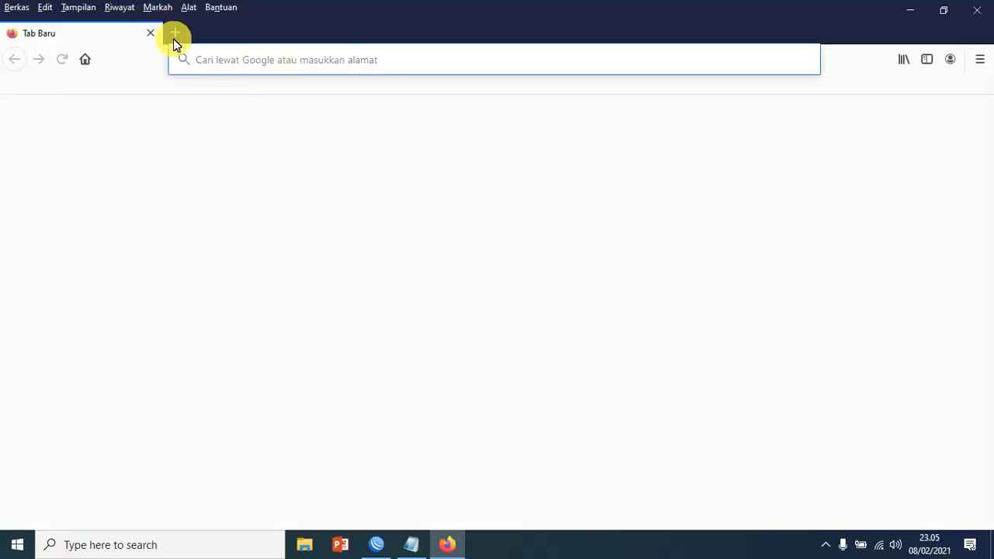
click(172, 34)
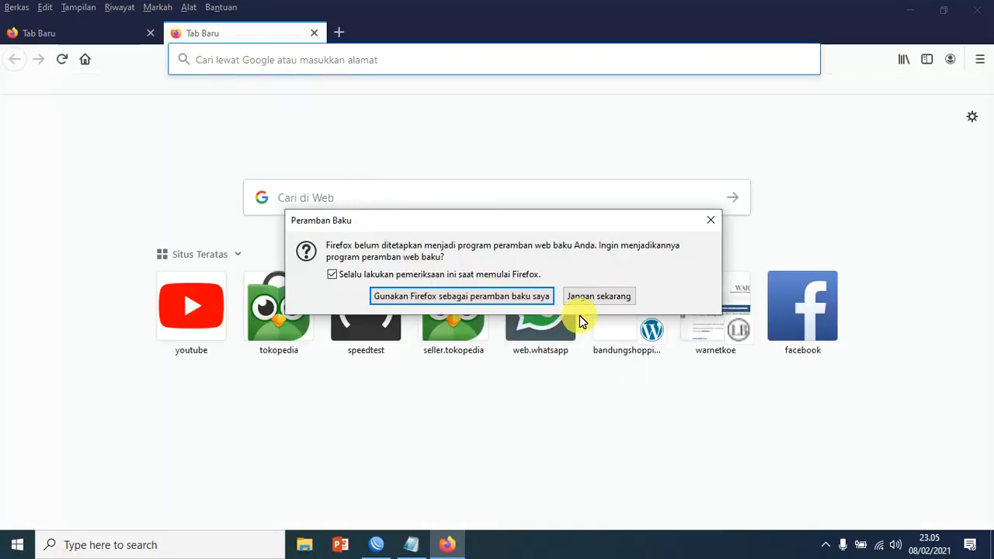
click(608, 298)
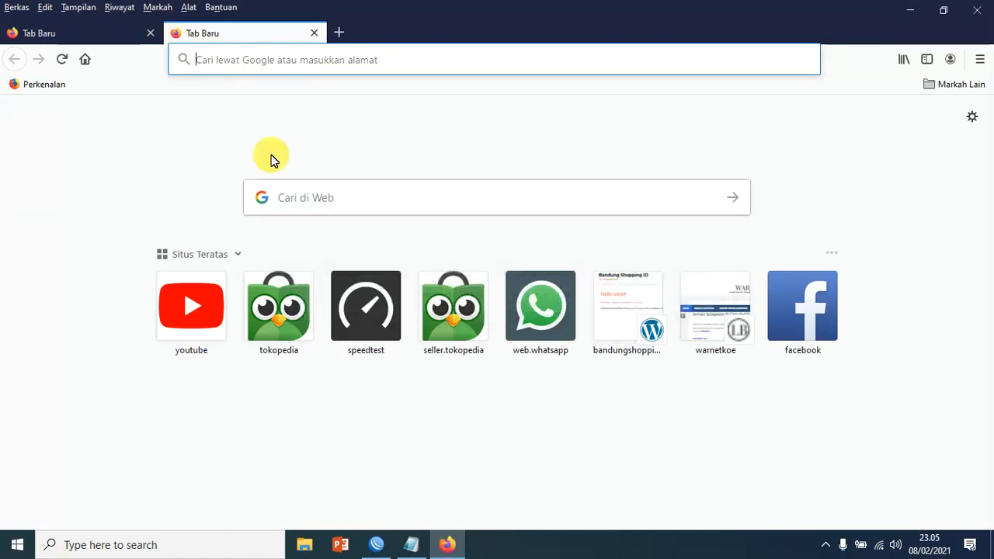
text(de)
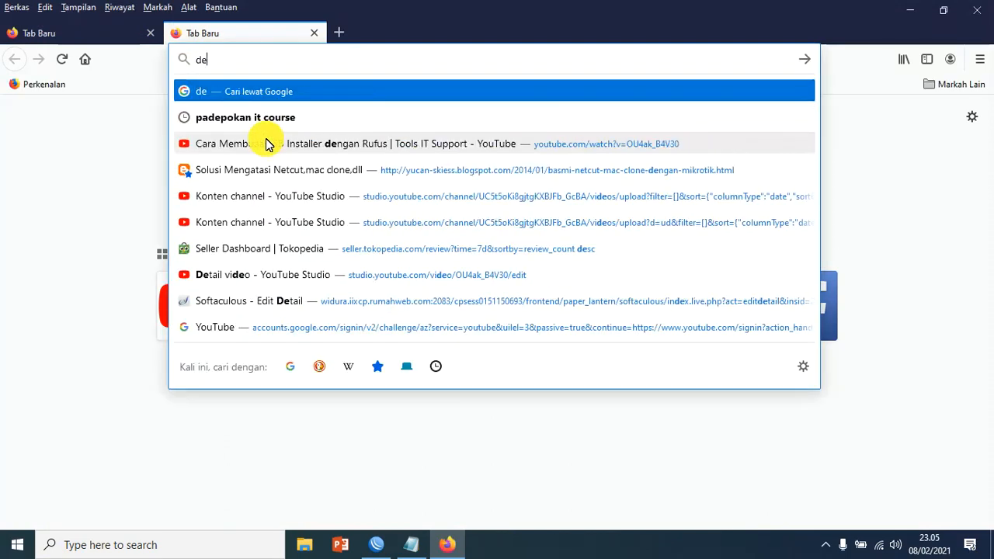
text(tik.com)
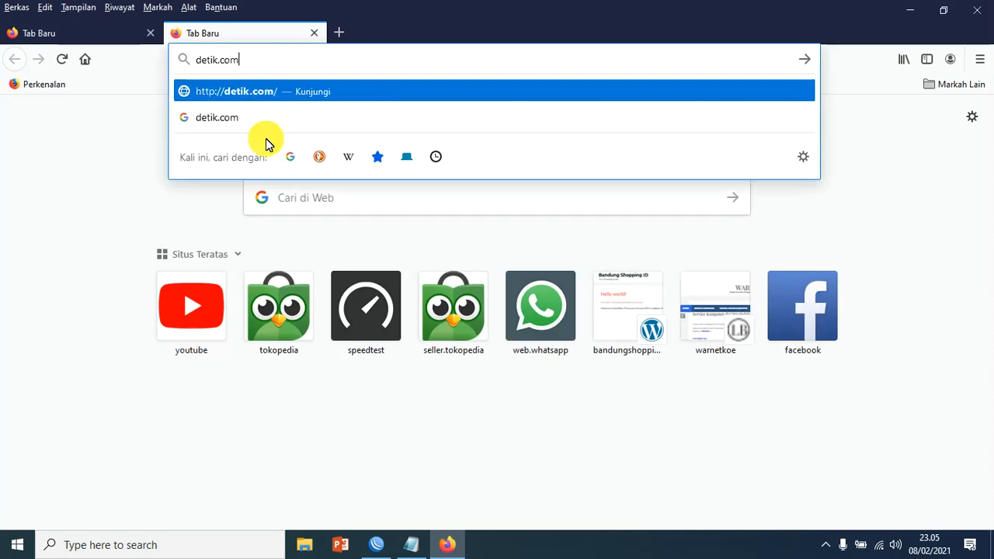
key(Return)
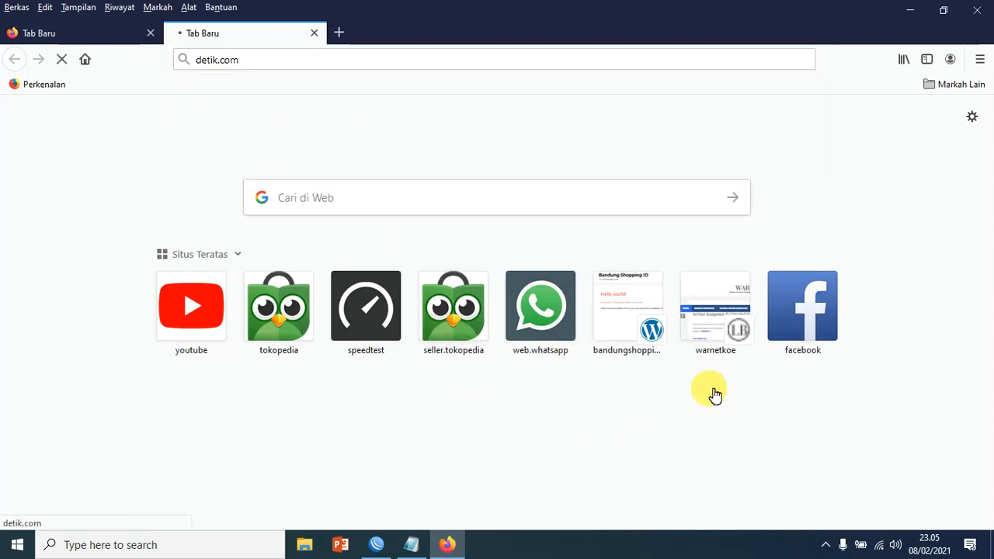
click(313, 34)
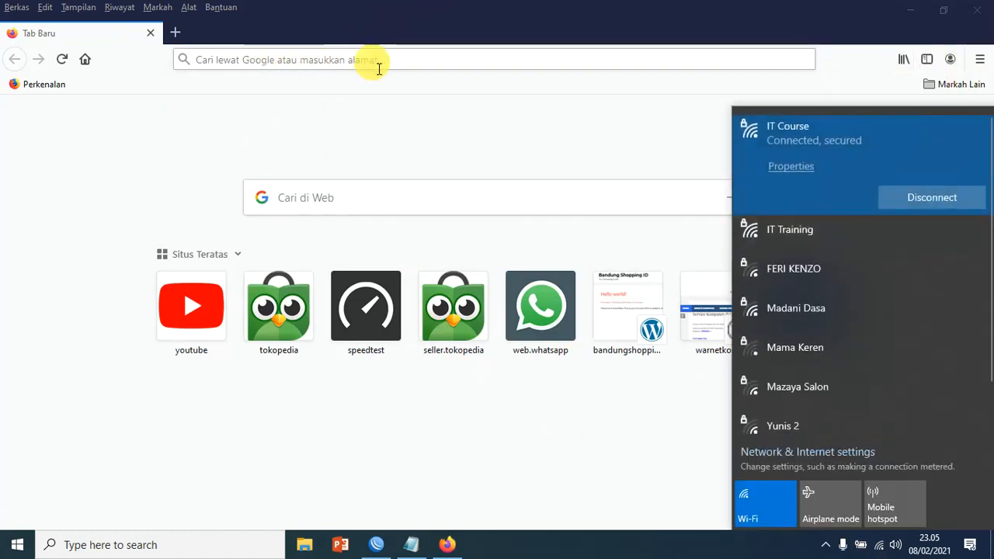
Try to load google.com in the remaining tab and detik.com in a new one
click(413, 63)
text(google.com/)
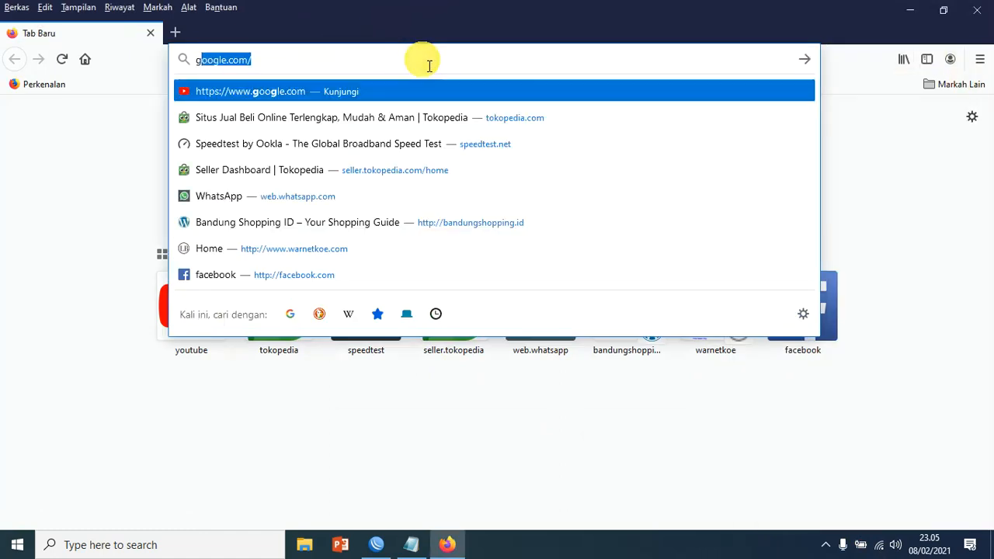
key(Return)
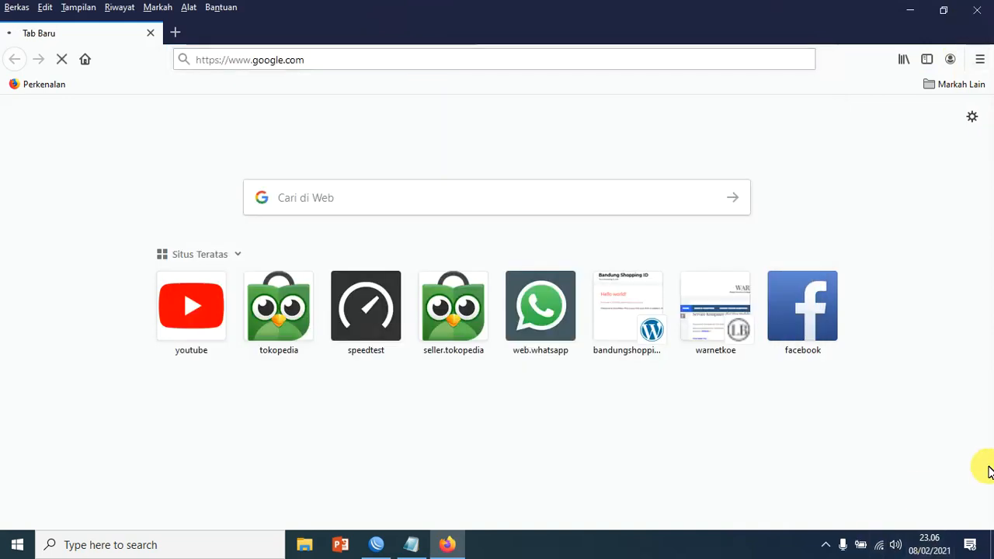
click(176, 33)
text(det)
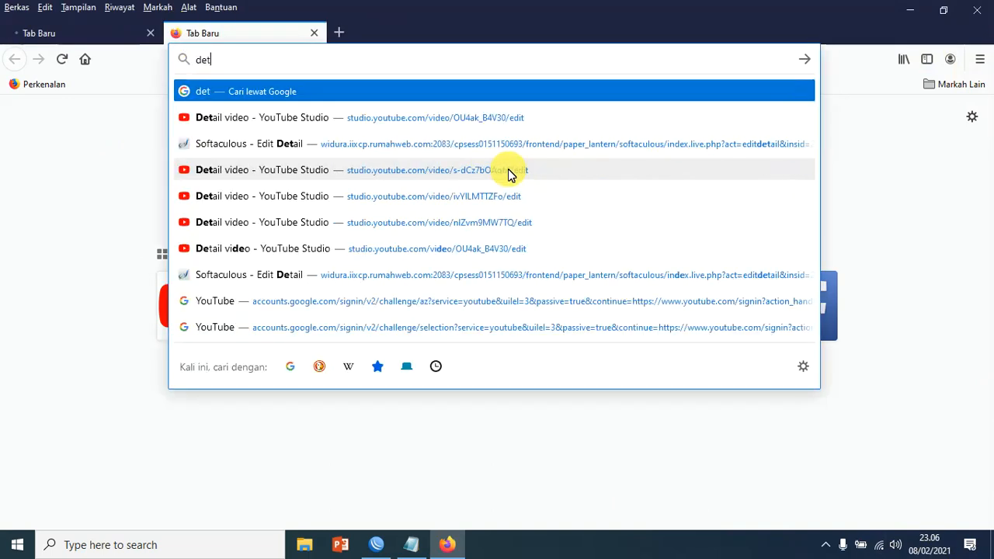
text(ik.)
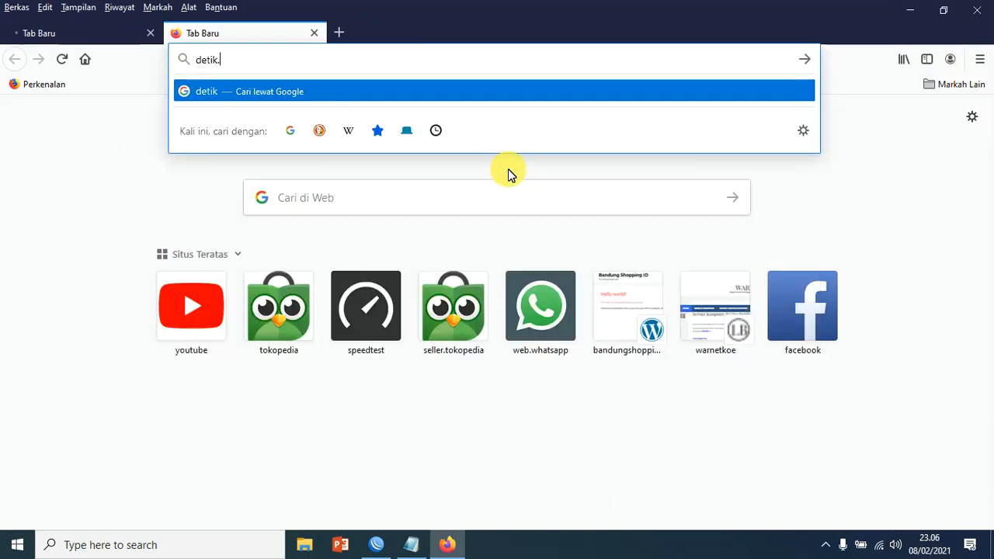
text(com)
key(Return)
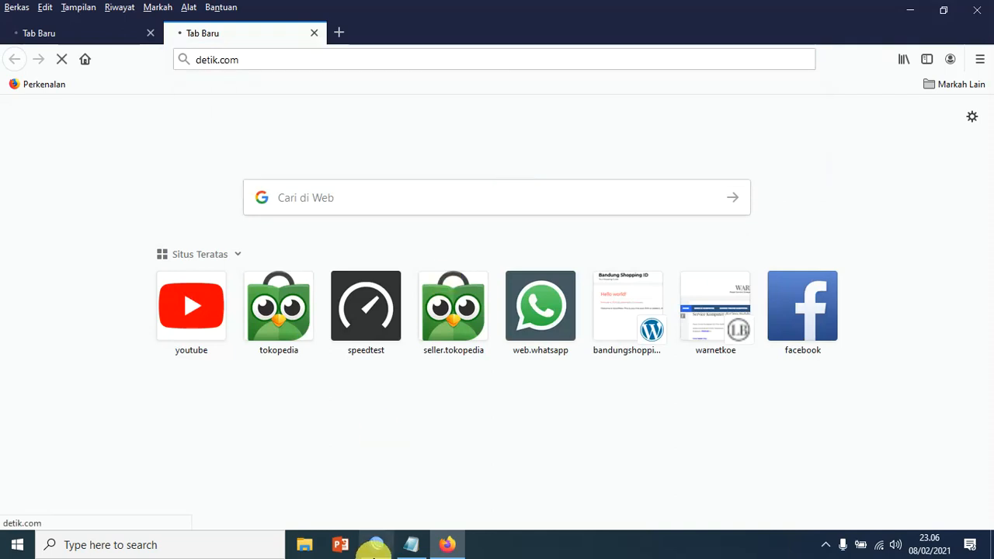
Check the default route's state in WinBox and the google.com tab's loading state in Firefox
click(378, 546)
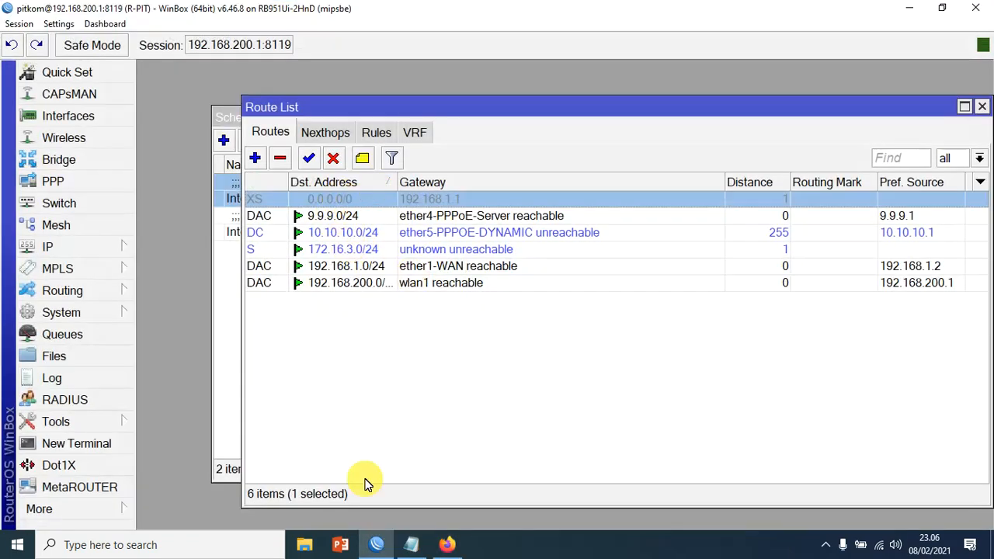
click(444, 544)
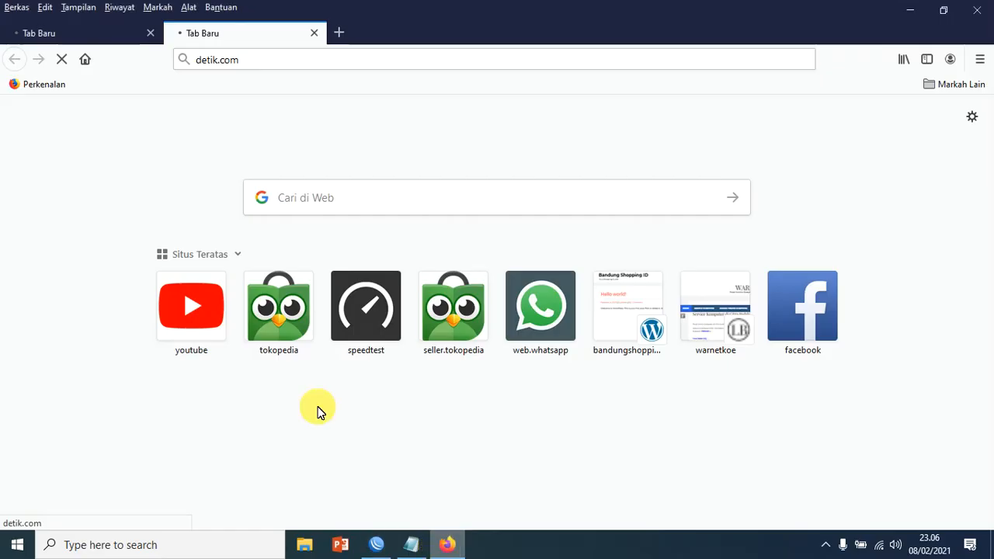
click(97, 31)
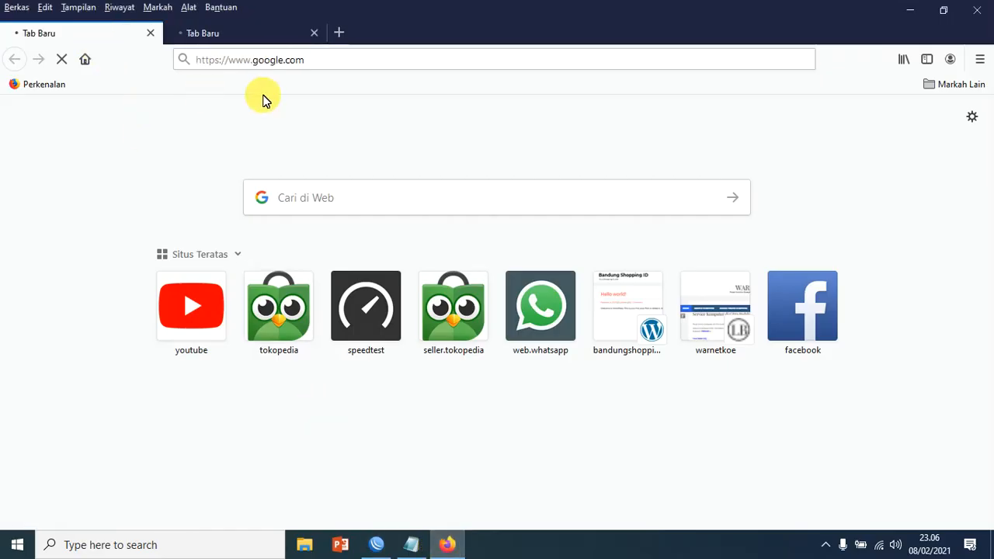
Switch to WinBox, enable the 0.0.0.0/0 default route again and check google.com in Firefox
click(445, 545)
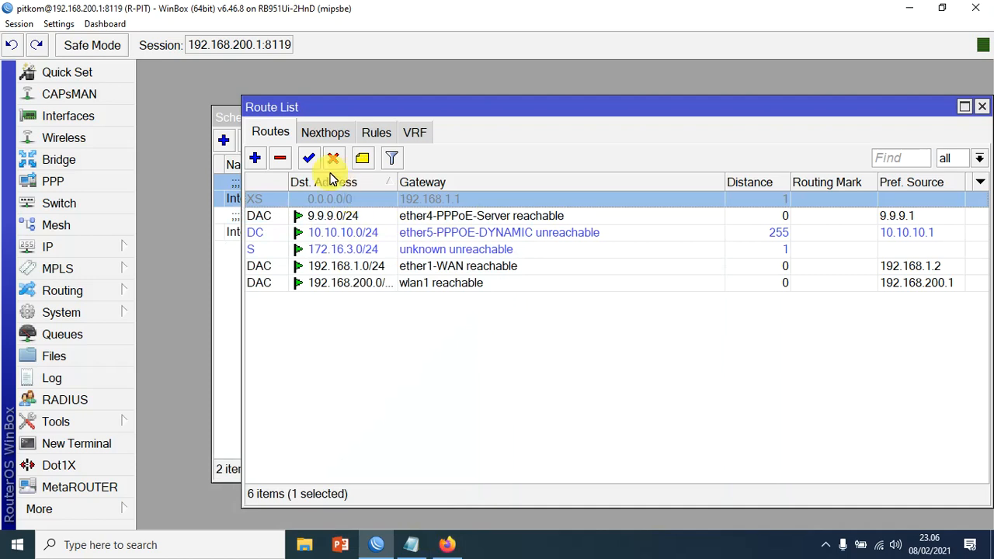
click(311, 158)
click(441, 545)
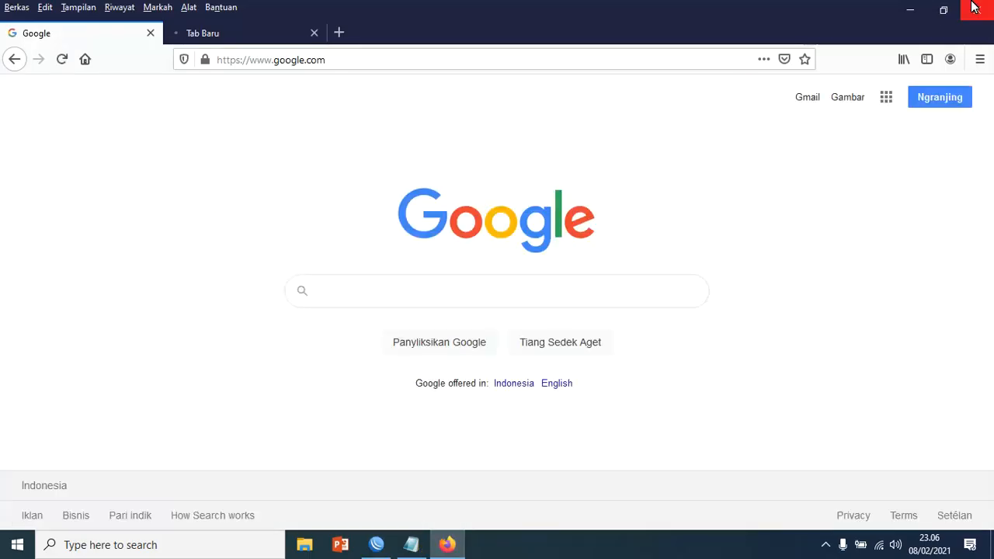
click(919, 11)
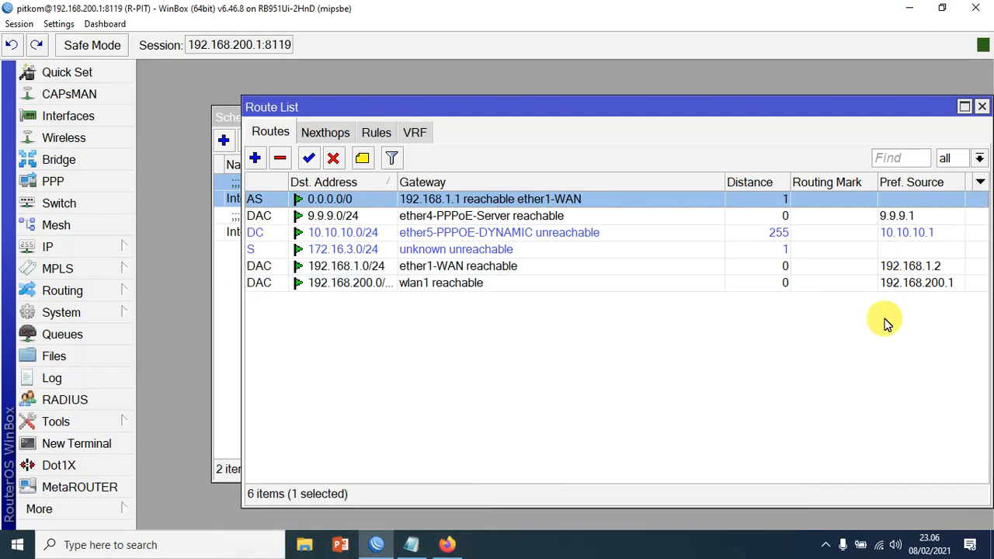
Close the route list, review the technique notes in Notepad and return to the two schedules in the Scheduler
click(983, 110)
click(412, 545)
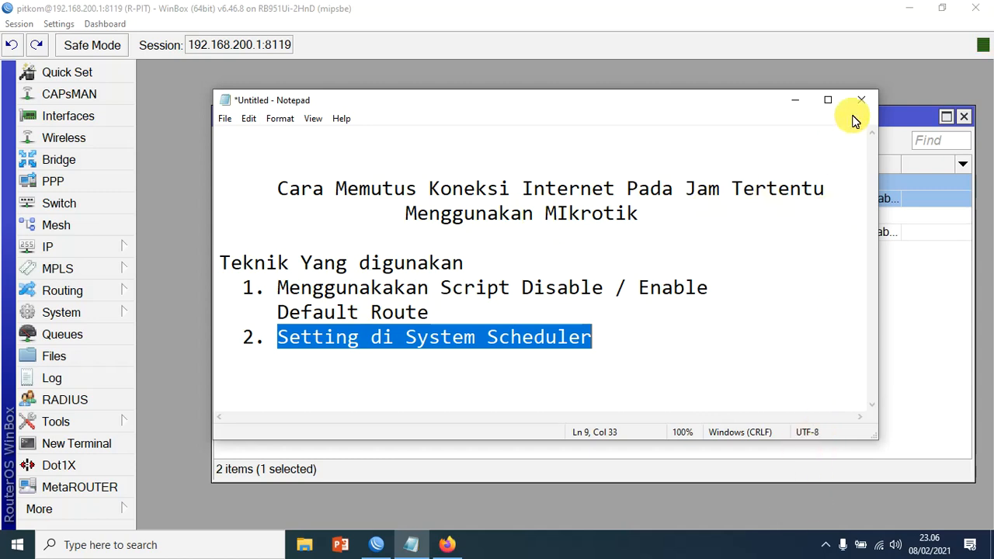
click(797, 100)
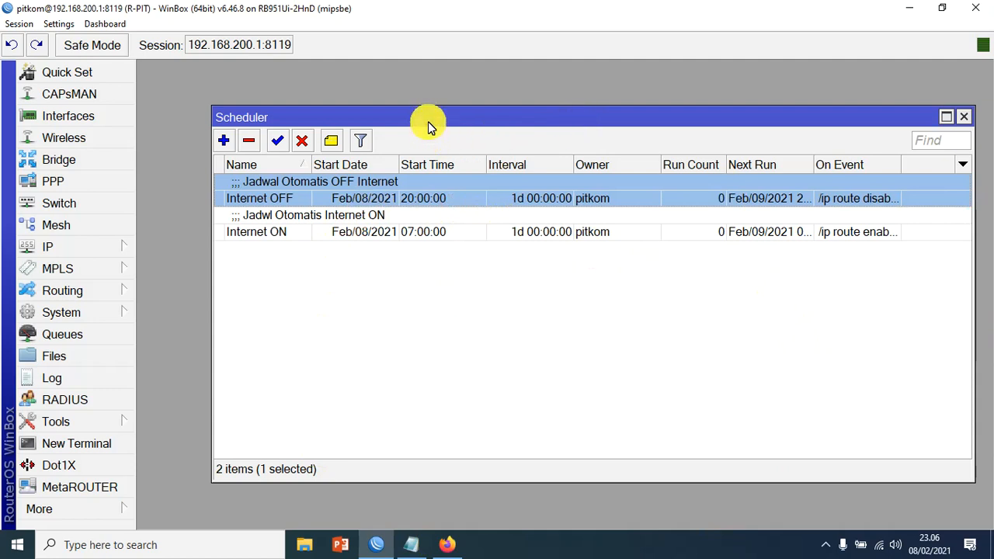
drag(429, 122, 396, 115)
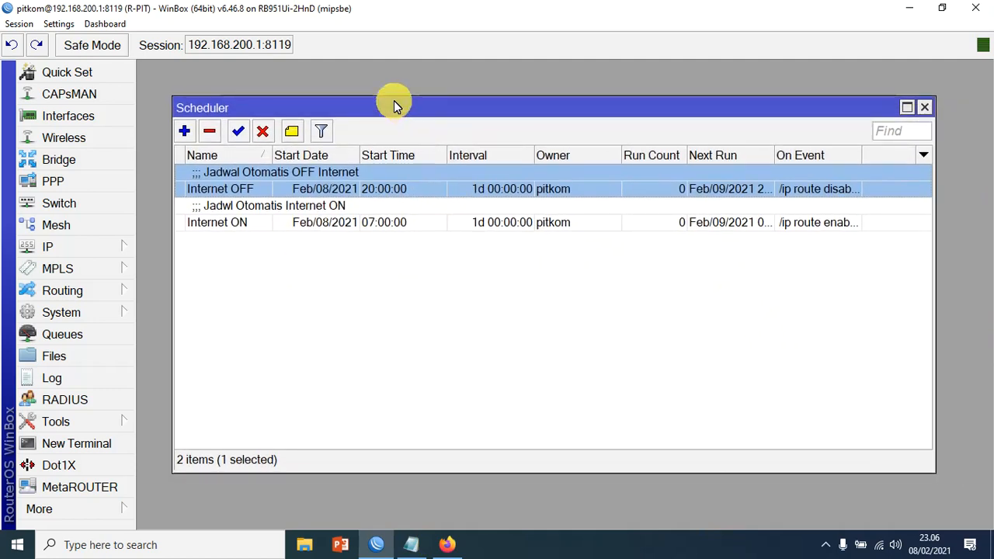